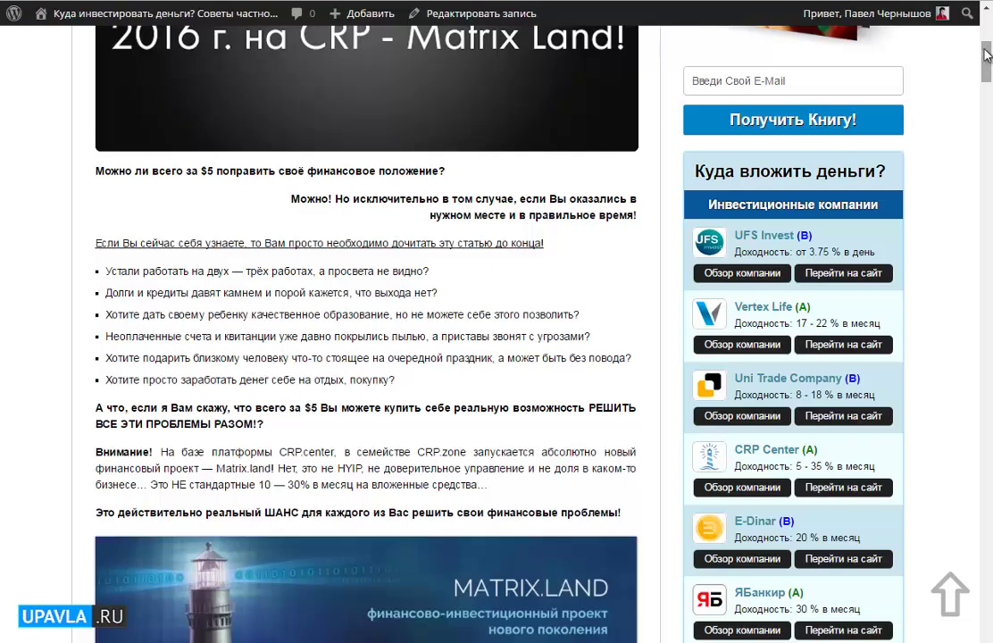
Open the CRP Center company review from the blog's list of investment companies.
scroll(857, 49, "up", 5)
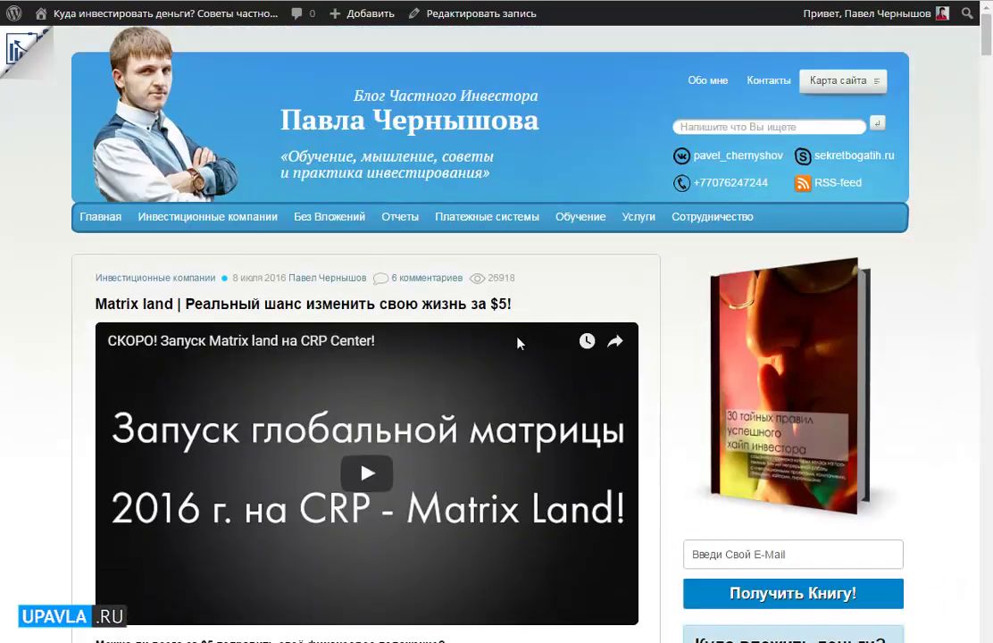
scroll(440, 396, "down", 5)
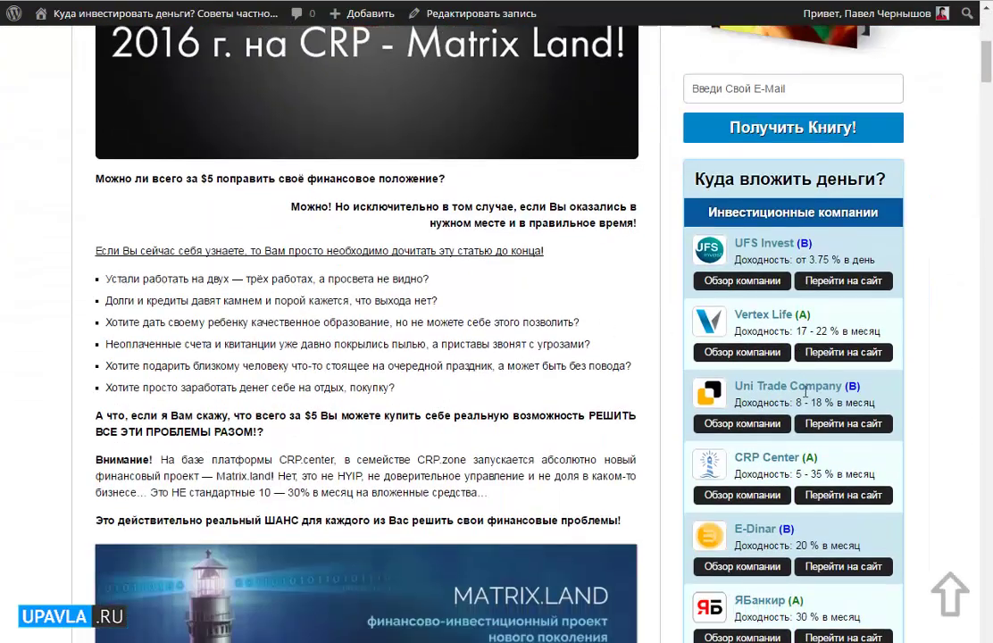
left_click(734, 497)
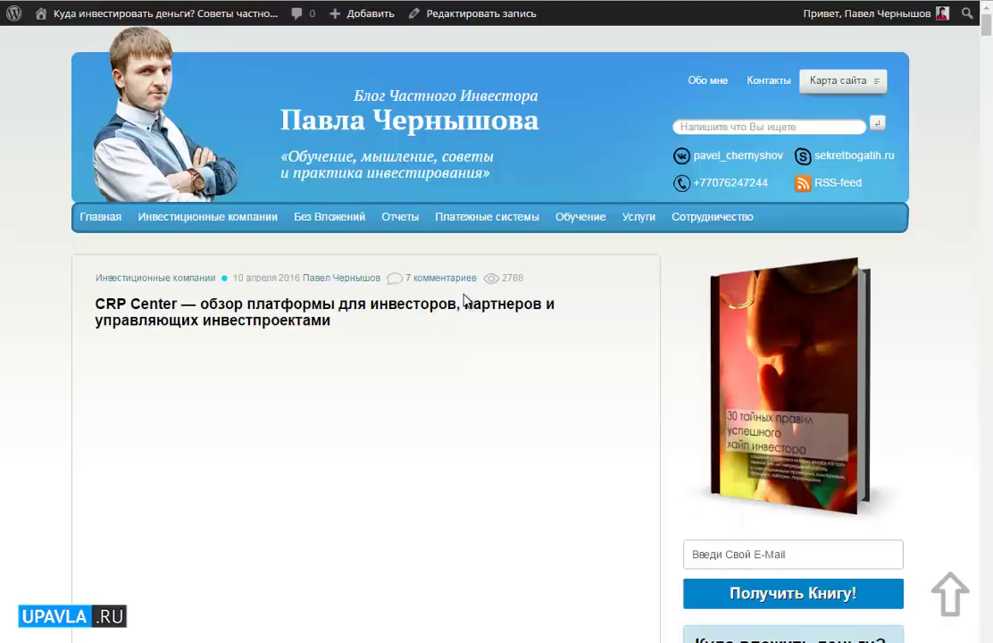
Find the Видеоинструкции section with the platform overview and registration videos in the CRP Center review.
scroll(922, 189, "down", 20)
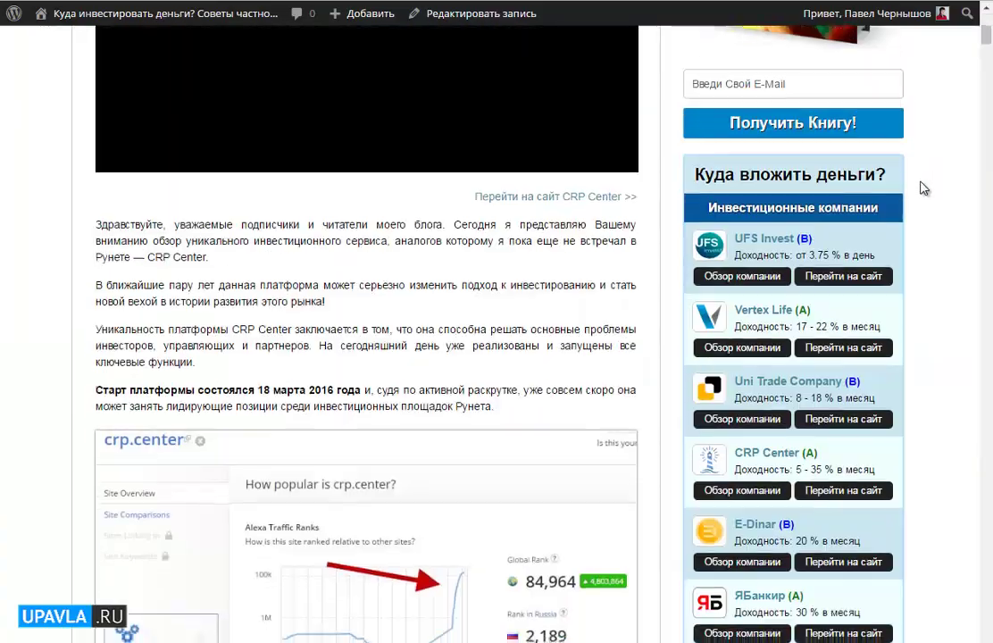
scroll(943, 204, "down", 20)
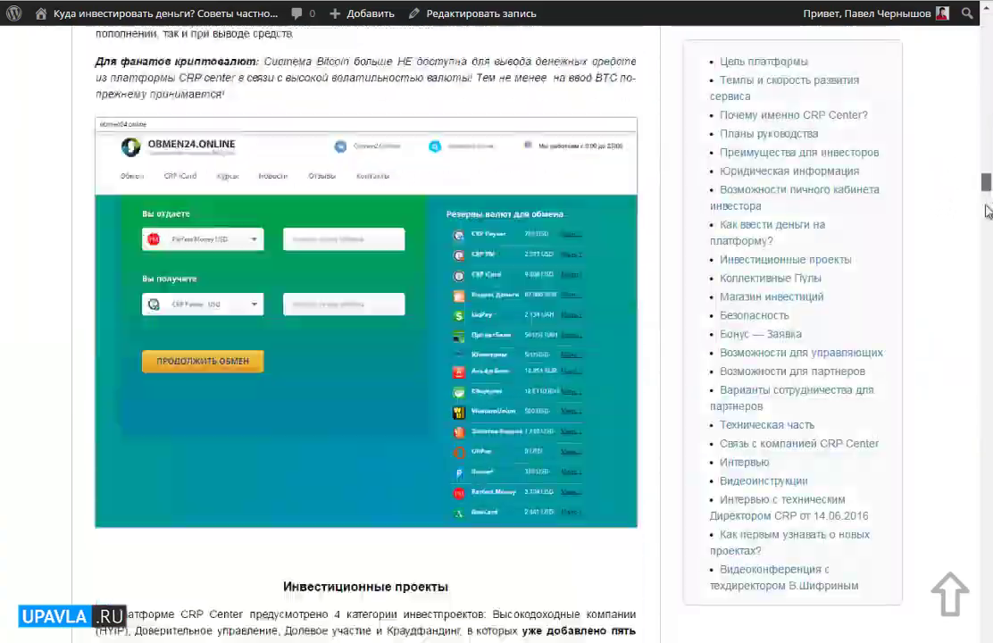
left_click_drag(987, 208, 977, 550)
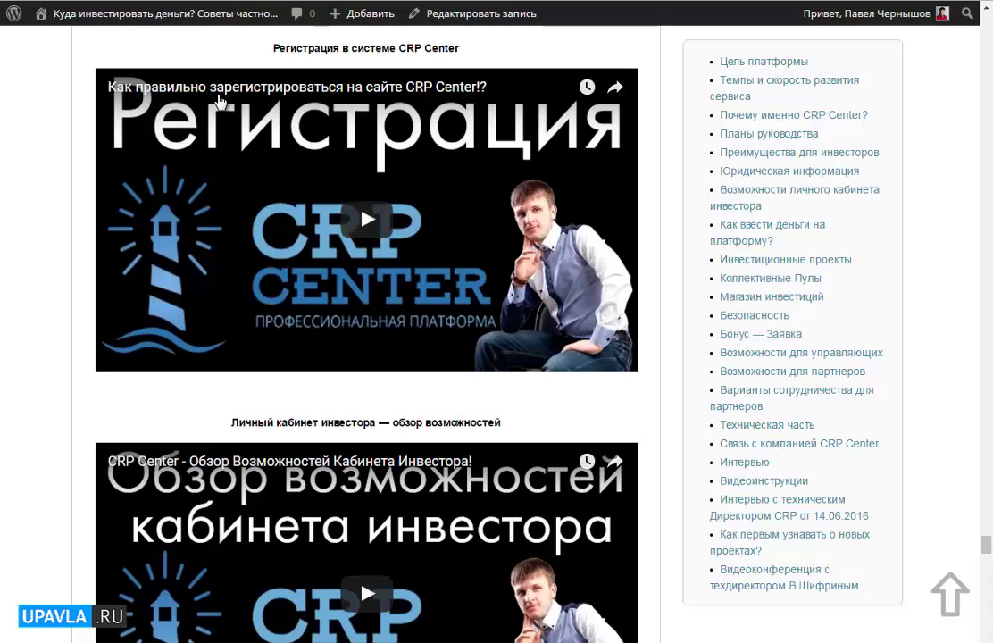
scroll(218, 99, "up", 4)
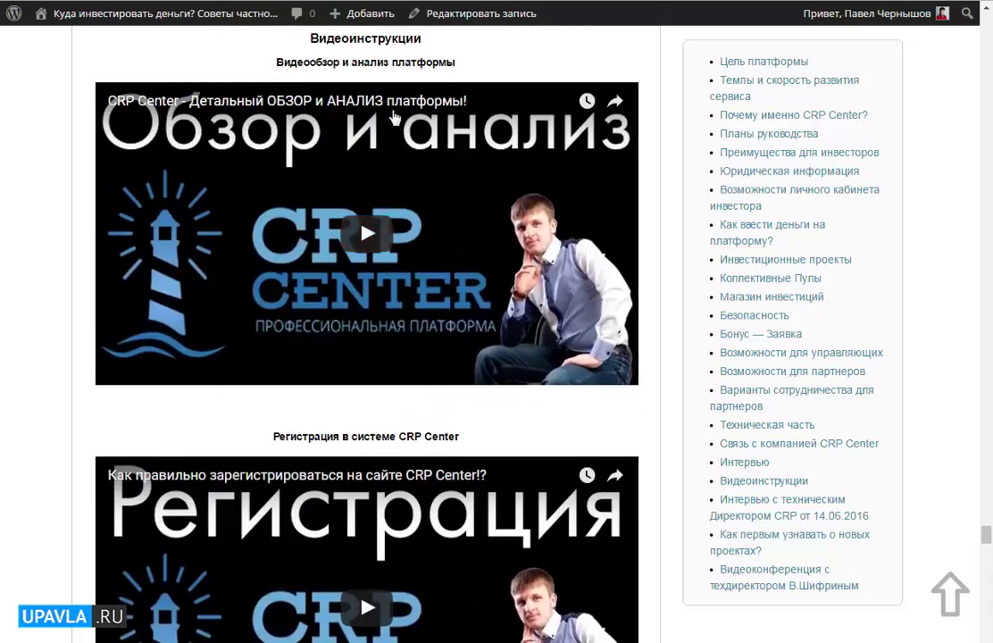
scroll(393, 223, "down", 2)
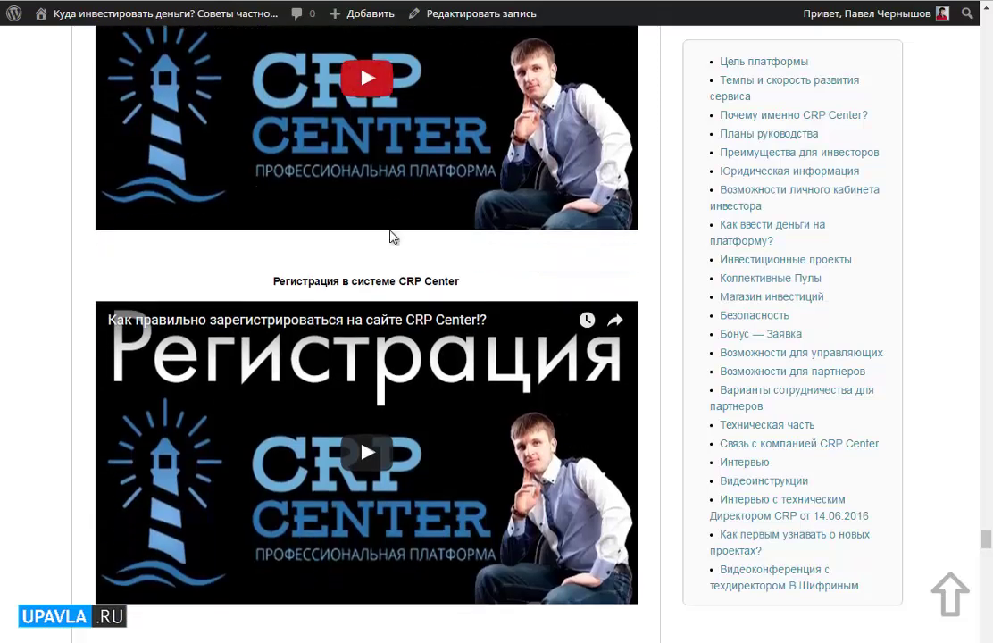
Highlight the heading "Регистрация в системе CRP Center" and play the registration video beneath it.
left_click_drag(268, 284, 468, 286)
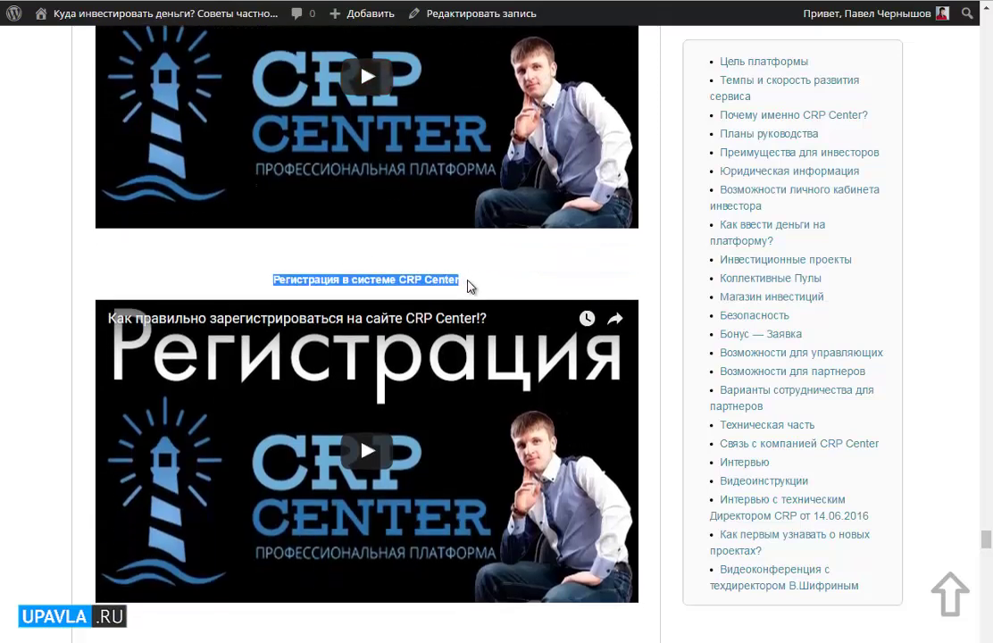
scroll(468, 285, "down", 1)
left_click(489, 353)
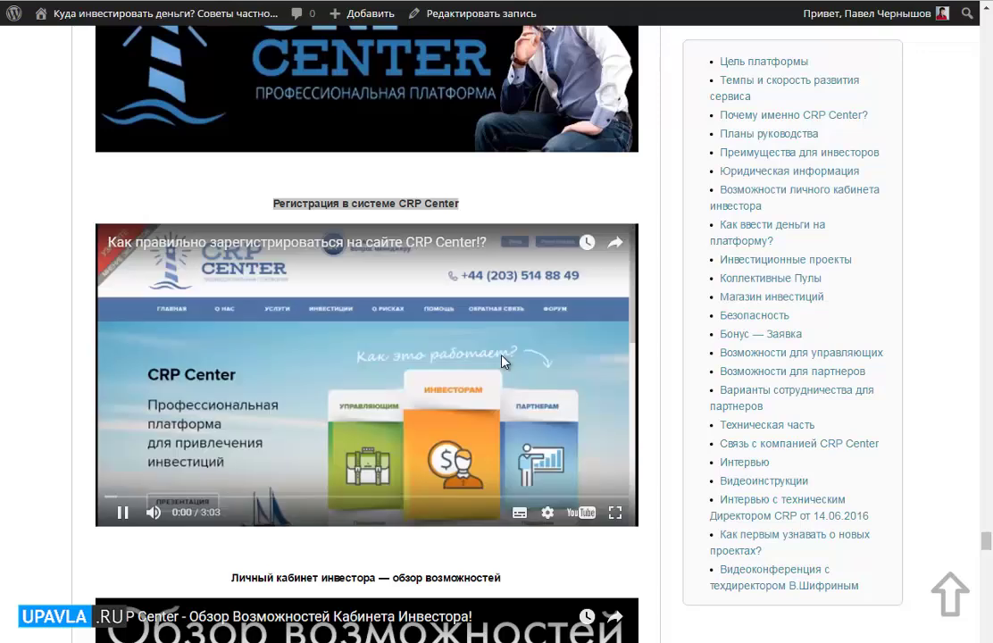
left_click(317, 404)
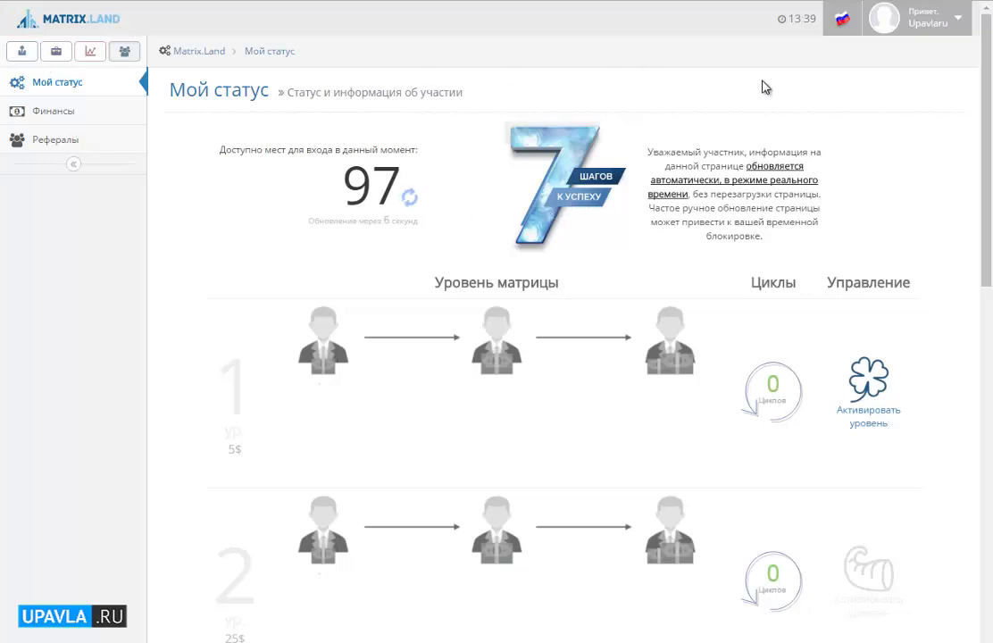
Review the matrix levels on the Matrix.Land status page and highlight the label for currently available entry places.
left_click(988, 360)
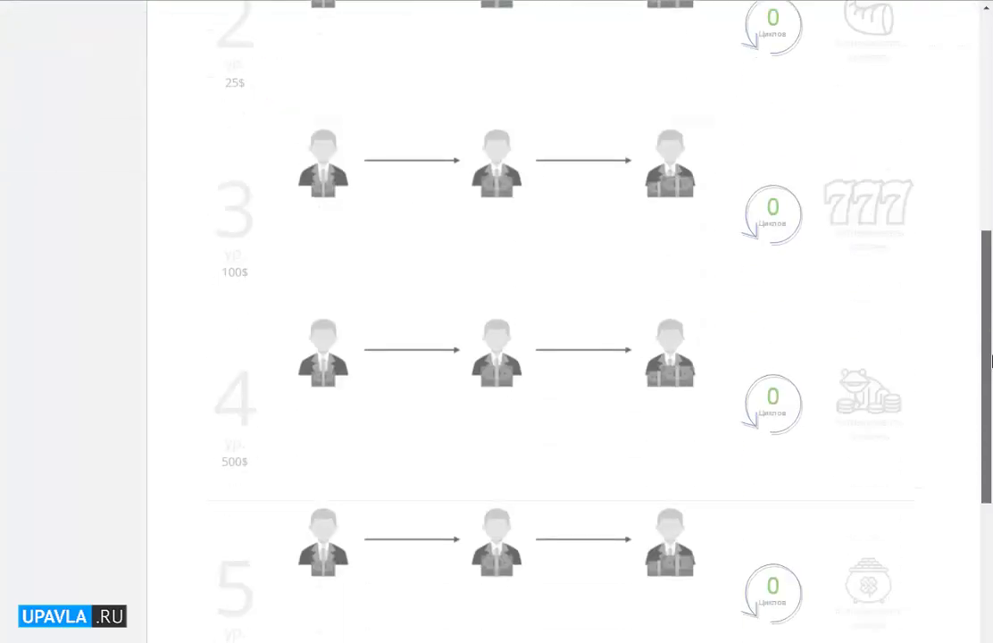
scroll(988, 360, "up", 7)
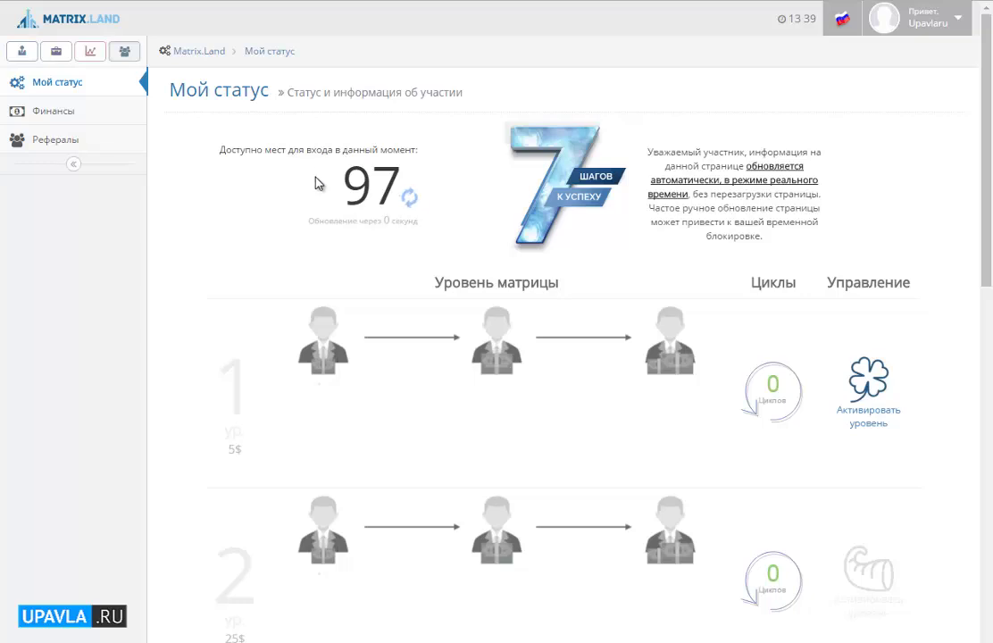
left_click_drag(257, 150, 416, 150)
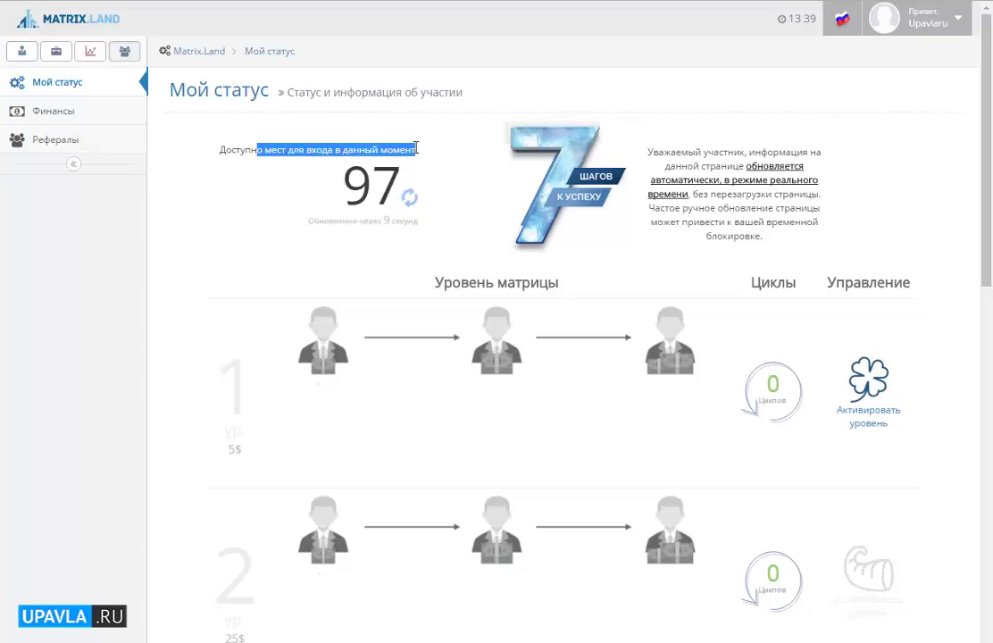
left_click(496, 148)
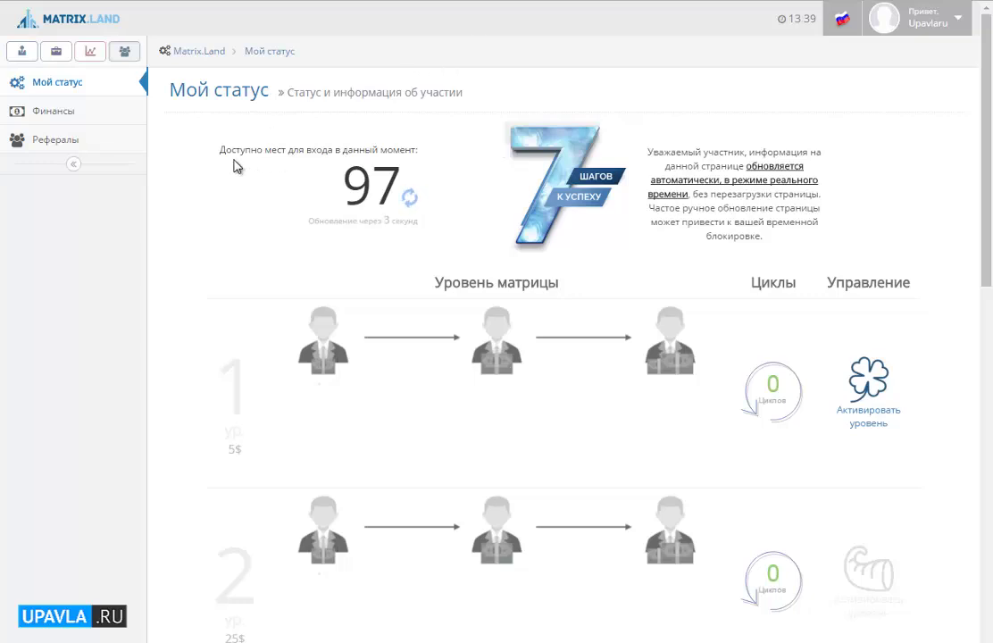
mouse_move(251, 150)
left_mouse_down()
mouse_move(412, 142)
mouse_move(421, 151)
mouse_move(257, 156)
left_mouse_up()
left_click(426, 154)
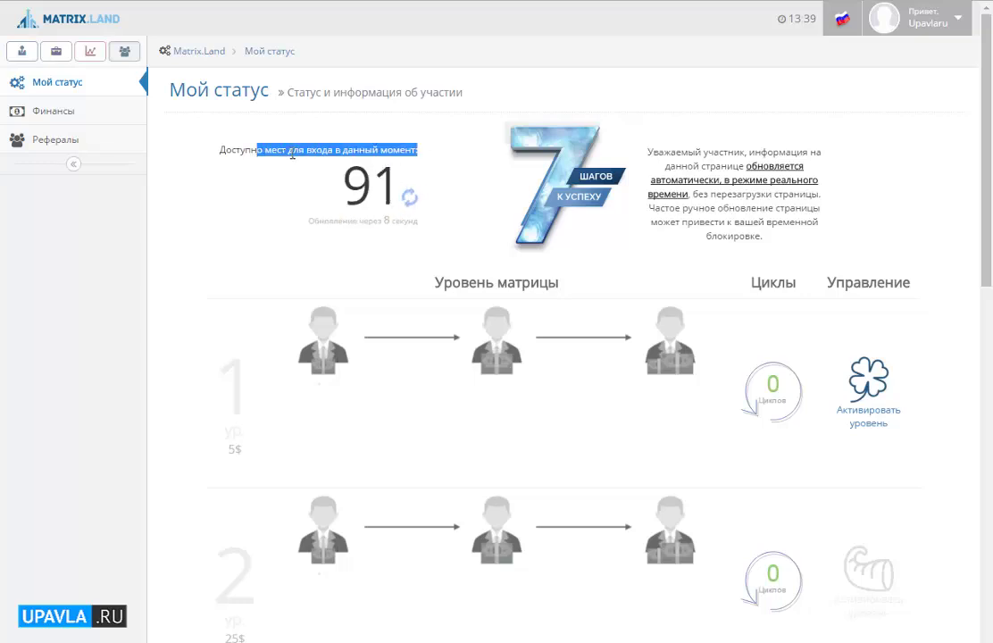
left_click(291, 155)
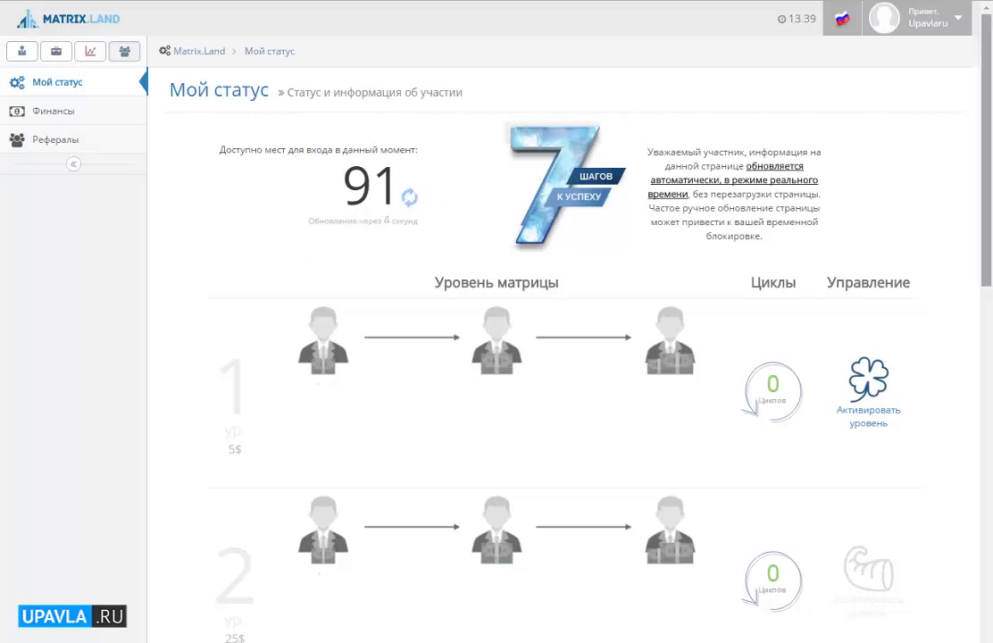
Look over the matrix levels and their entry prices again, ending at the count of available places.
scroll(572, 357, "down", 7)
scroll(571, 358, "up", 5)
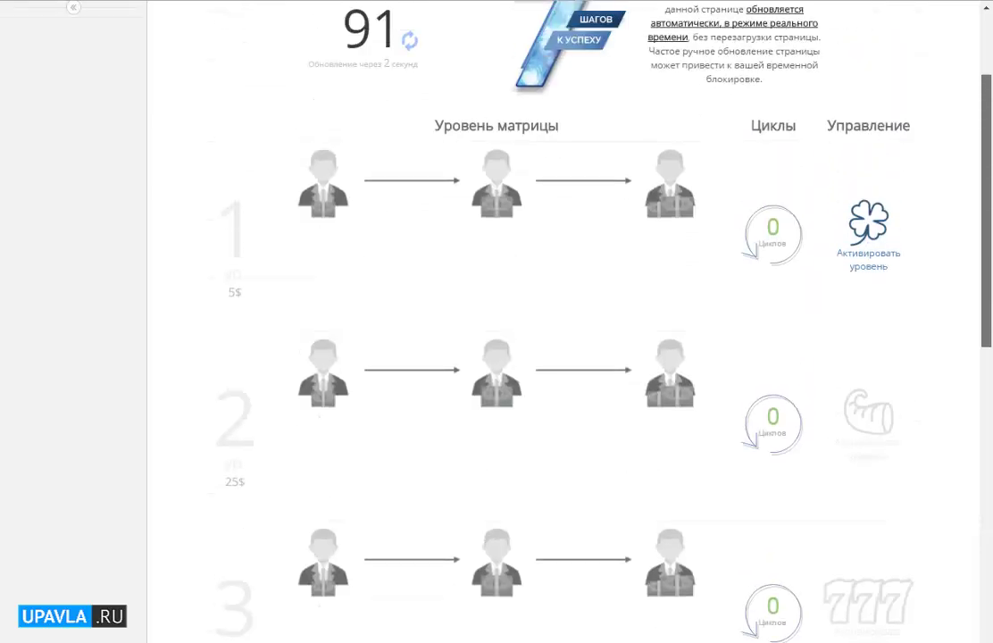
scroll(572, 358, "up", 2)
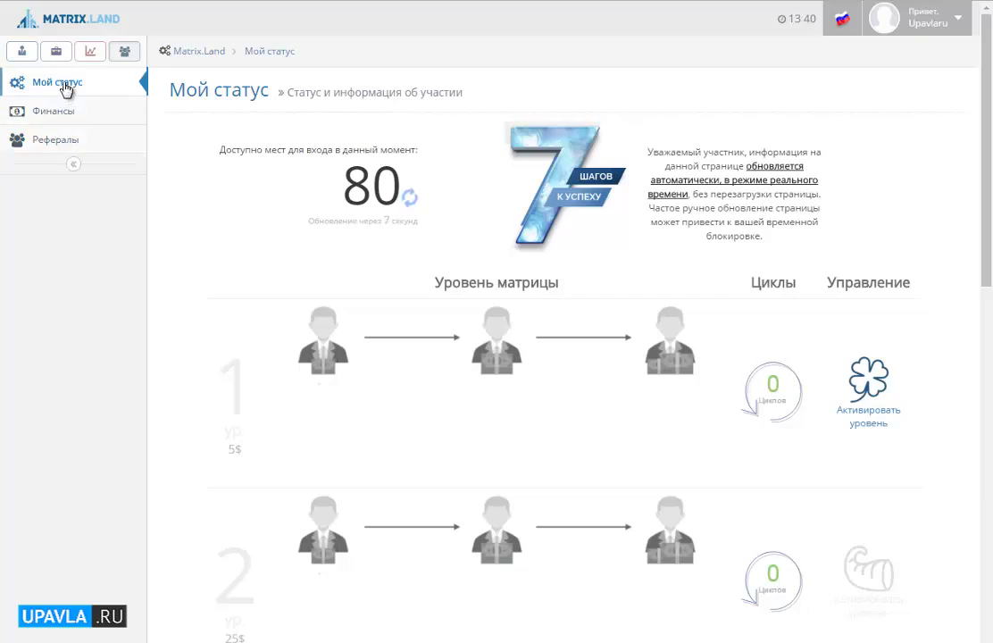
scroll(572, 357, "down", 5)
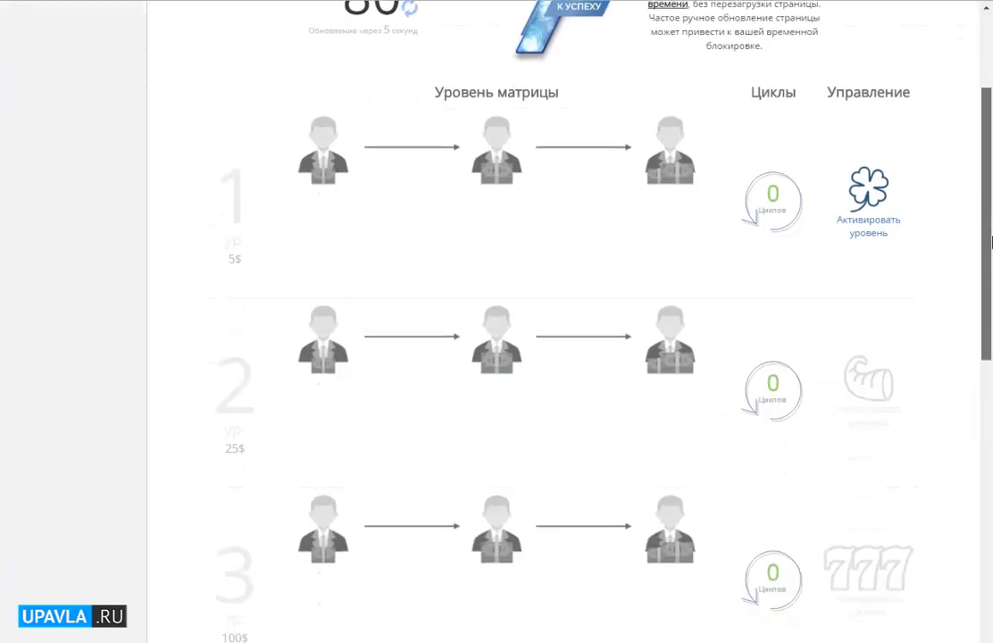
scroll(649, 340, "up", 5)
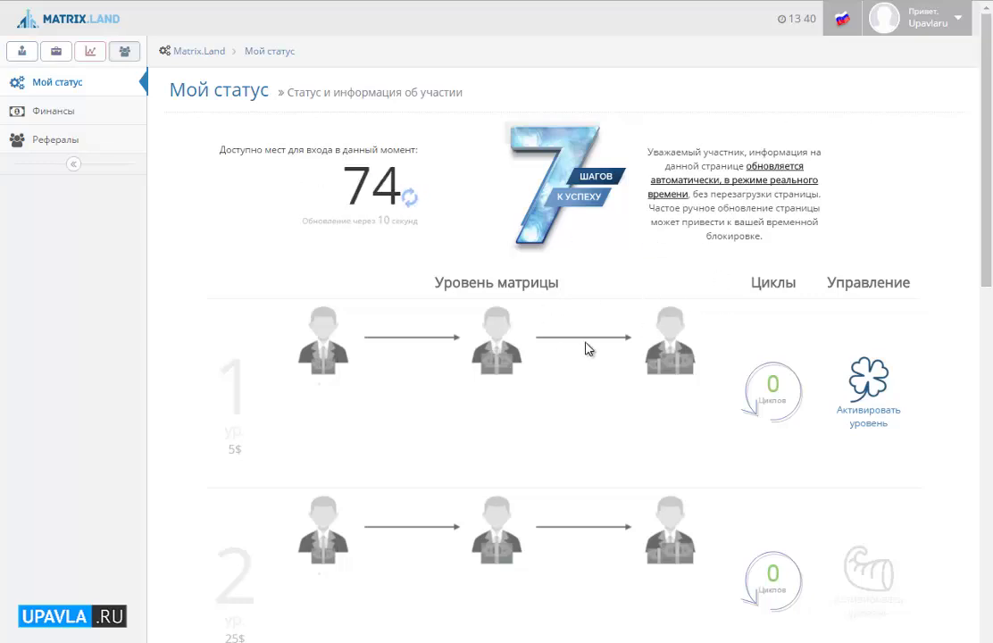
Open the Финансы report and highlight the DC Money account balance.
left_click(59, 124)
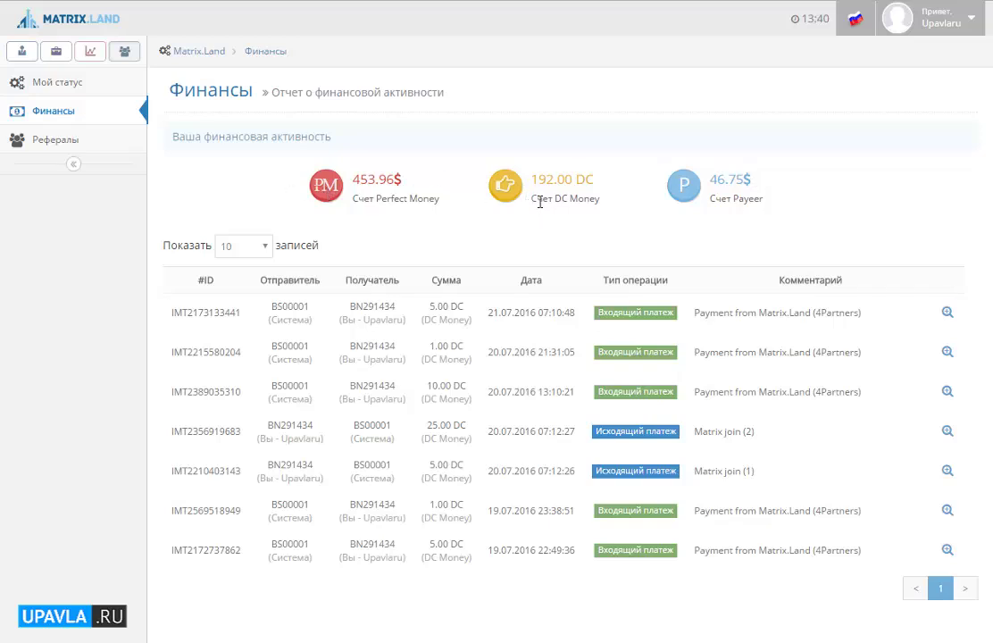
left_click_drag(571, 199, 605, 199)
left_click(614, 210)
left_click_drag(466, 168, 606, 216)
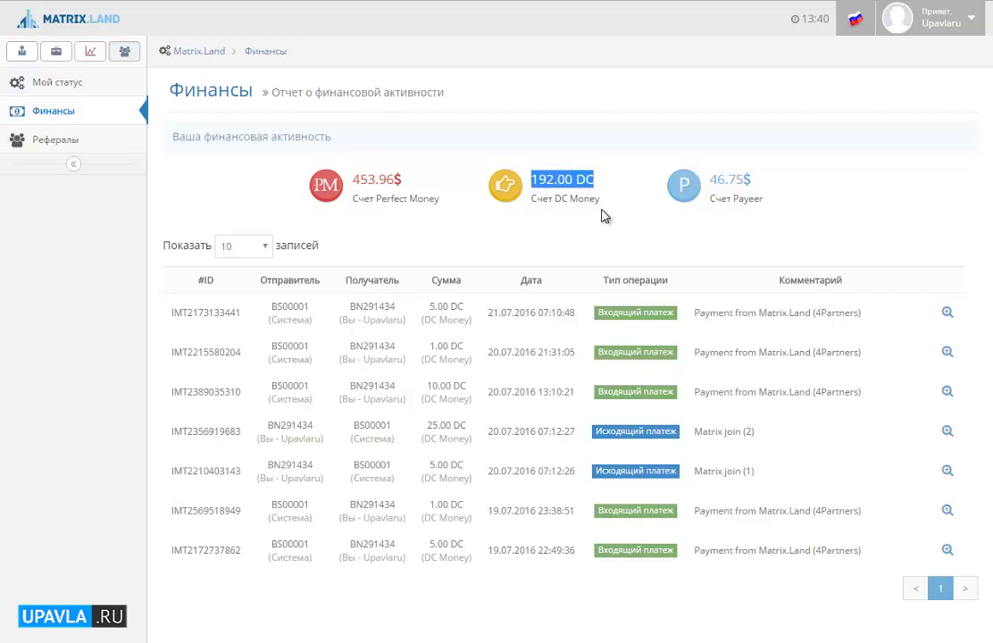
left_click(565, 217)
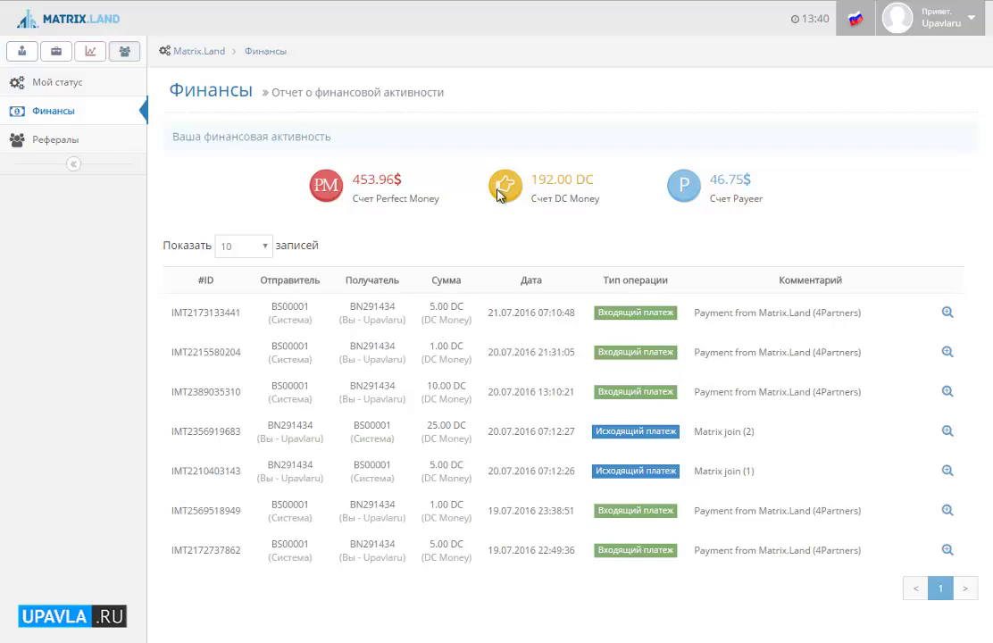
Open the Рефералы listing and highlight the record count line below the table.
left_click(62, 148)
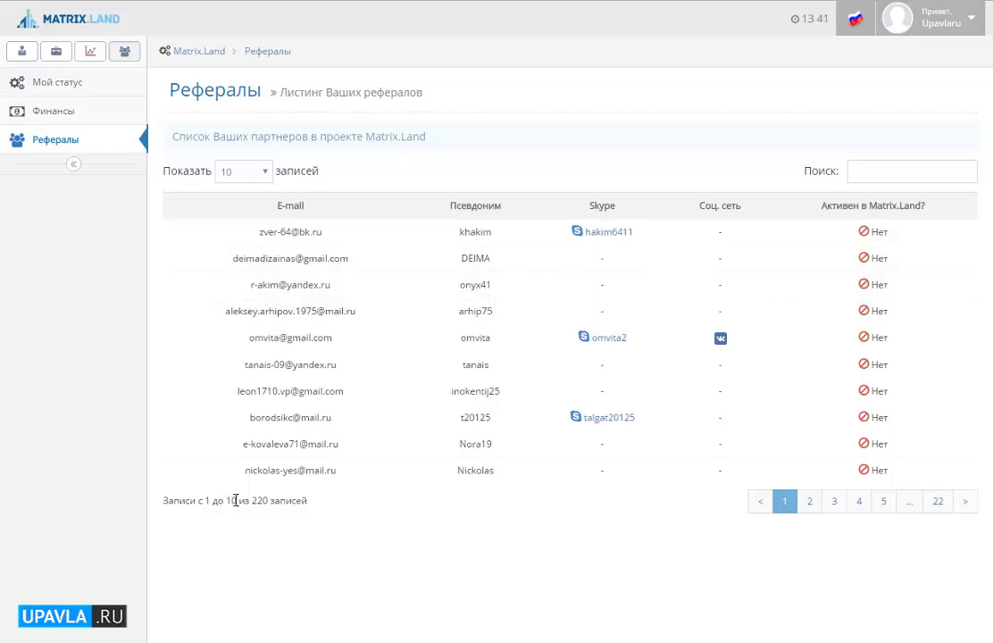
left_click_drag(300, 504, 321, 511)
left_click(371, 500)
left_click_drag(324, 505, 179, 489)
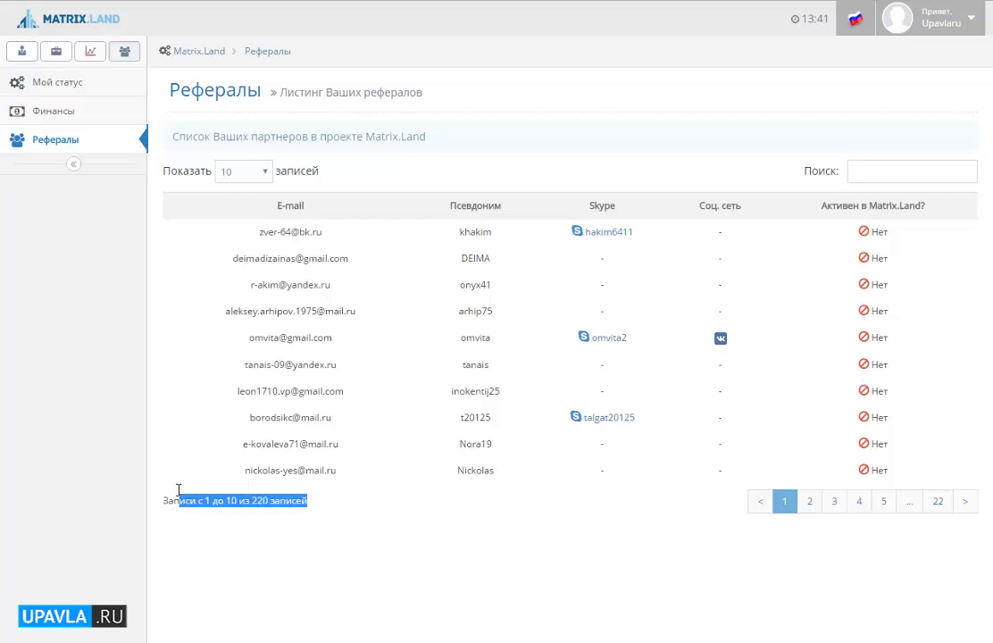
Set the referral table to show 100 records per page.
left_click(243, 174)
left_click(237, 227)
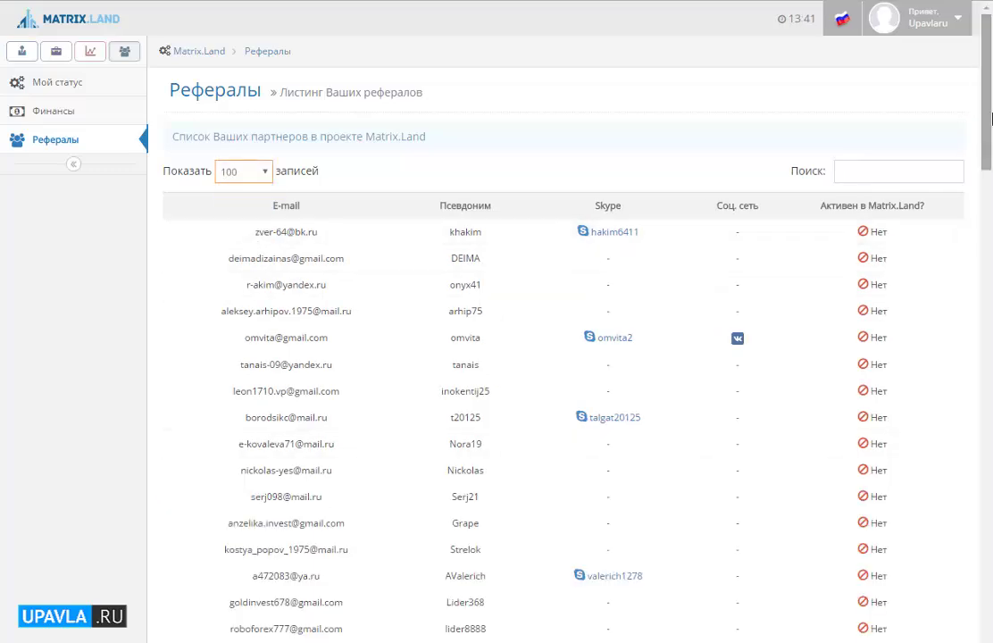
left_click_drag(988, 119, 989, 156)
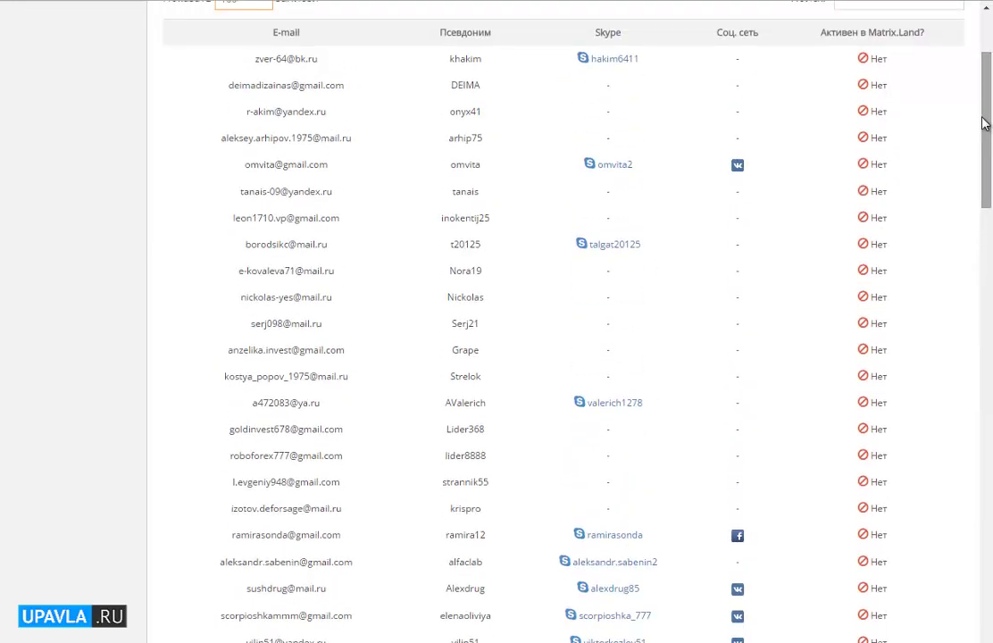
Sort the referrals by "Активен в Matrix.Land?" with active partners first and look through the list.
left_click(911, 41)
scroll(964, 268, "up", 2)
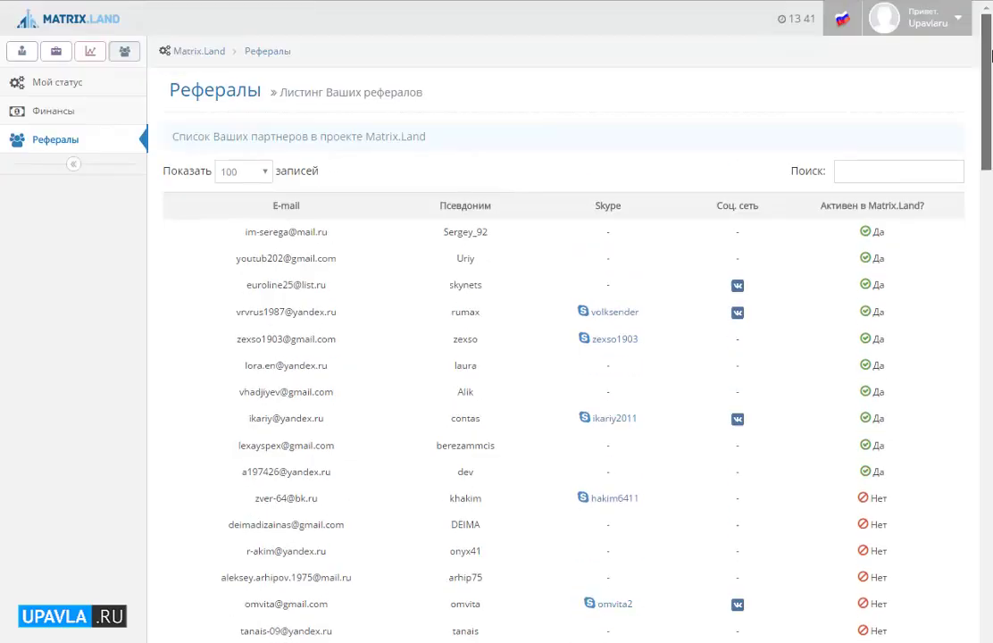
left_click(897, 192)
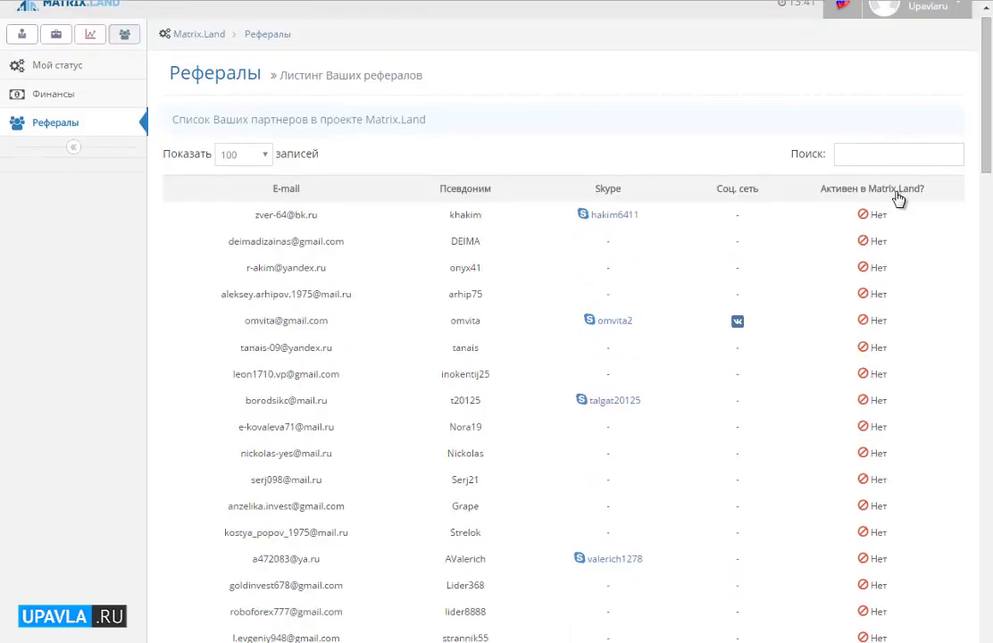
left_click(898, 192)
mouse_move(990, 103)
left_mouse_down()
mouse_move(990, 178)
mouse_move(991, 103)
left_mouse_up()
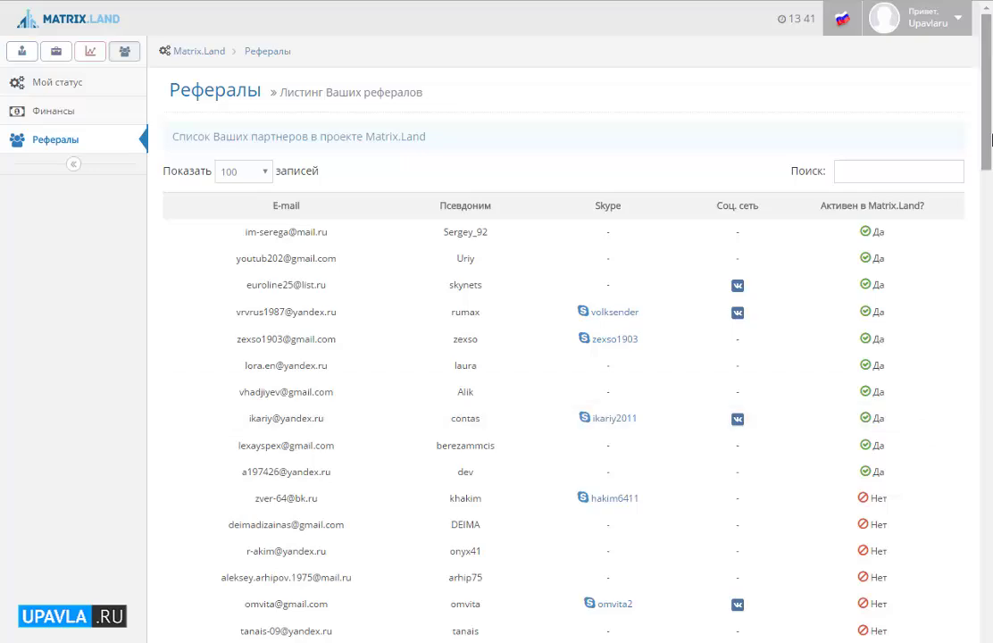
scroll(991, 131, "down", 6)
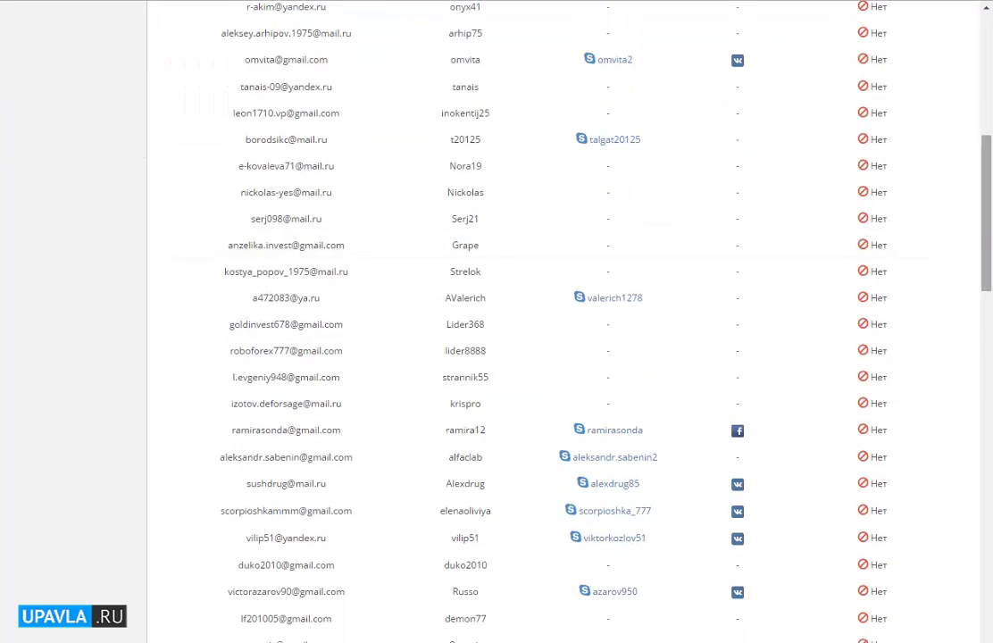
scroll(942, 377, "up", 3)
scroll(992, 101, "up", 3)
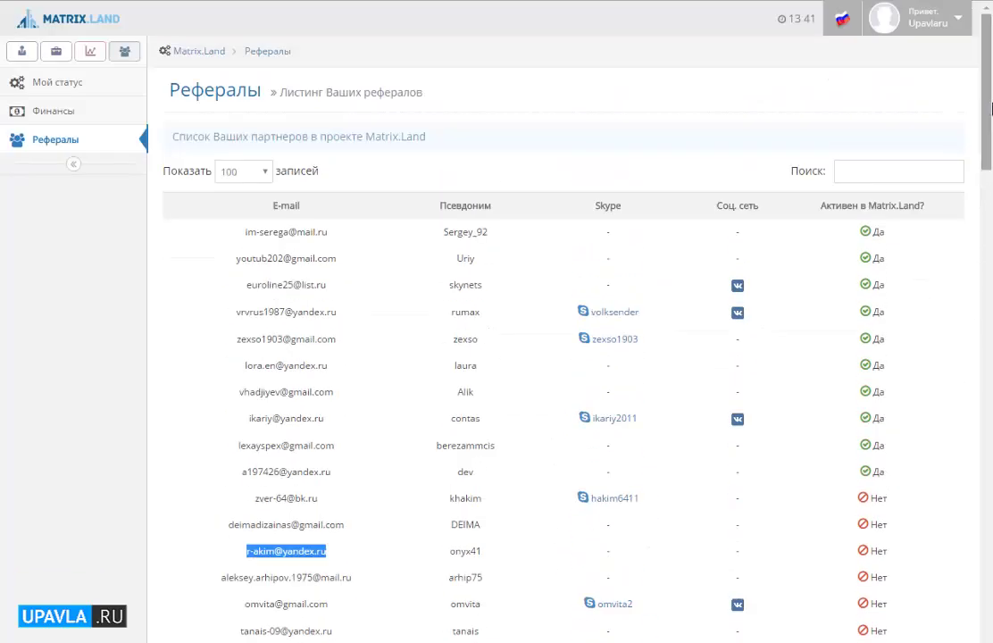
Return to the Мой статус page and highlight the number of available entry places.
left_click(58, 87)
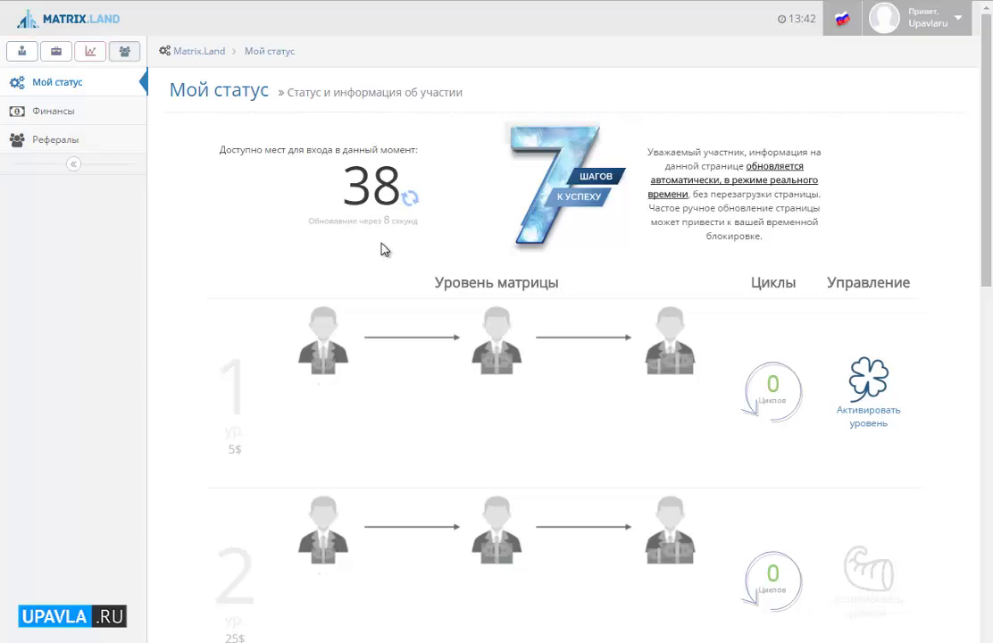
double_click(371, 187)
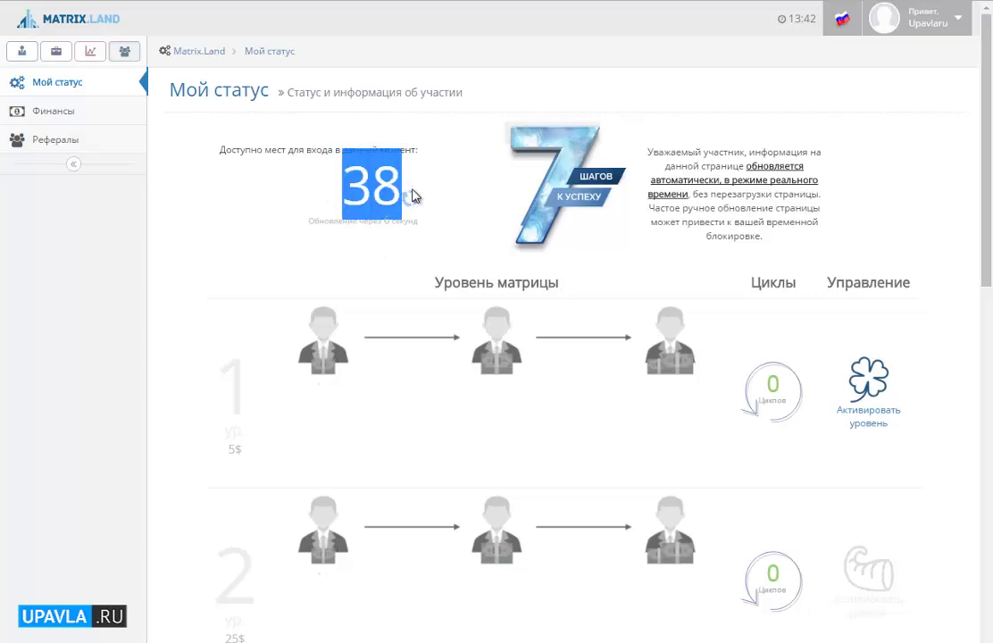
Highlight the number of available entry places, followed by the "Уровень матрицы" heading above the levels.
left_click(332, 190)
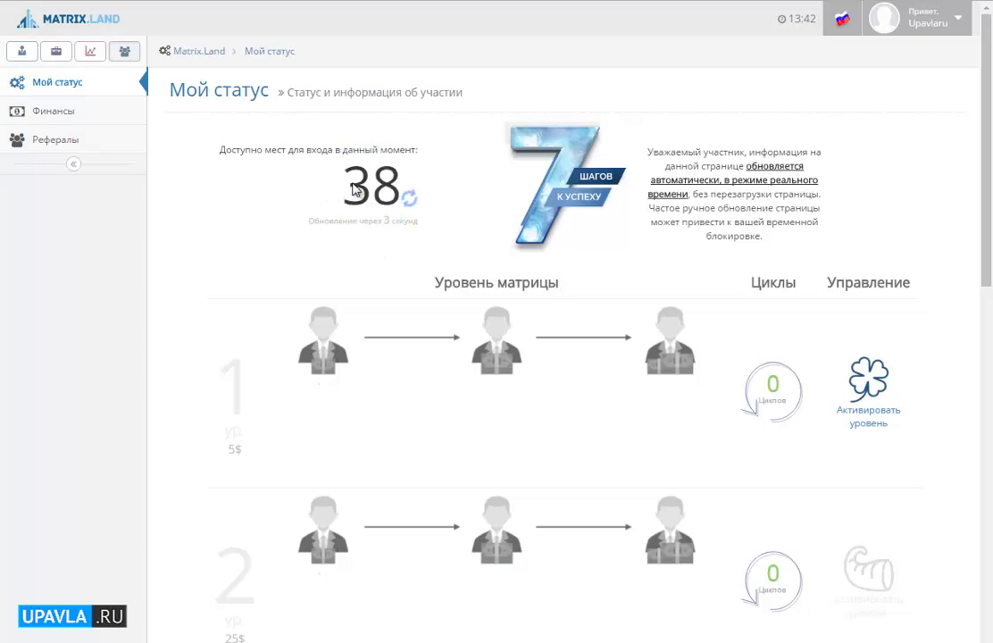
double_click(354, 189)
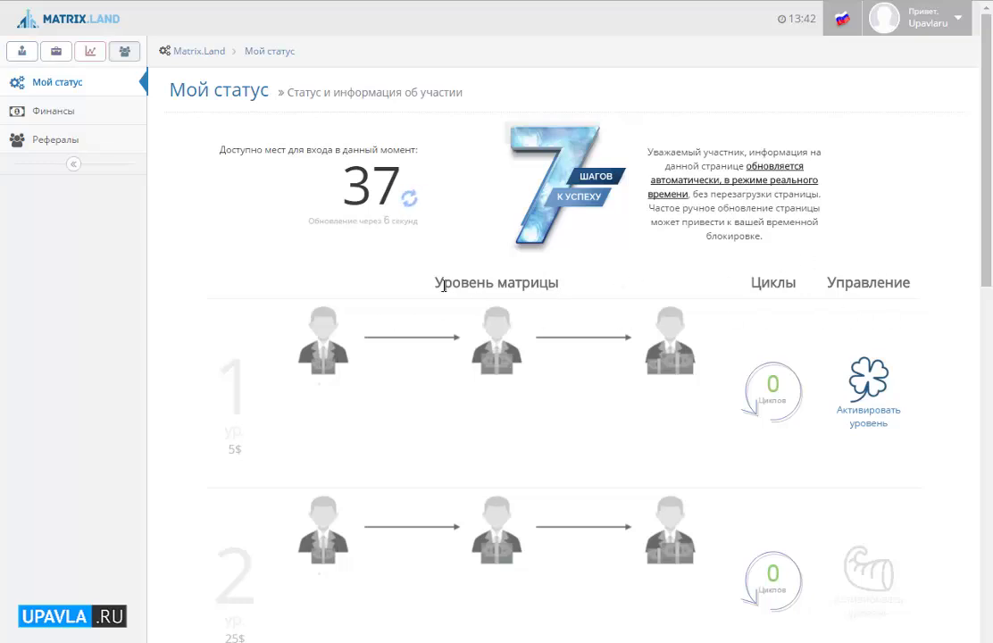
left_click_drag(444, 283, 560, 284)
scroll(560, 284, "down", 1)
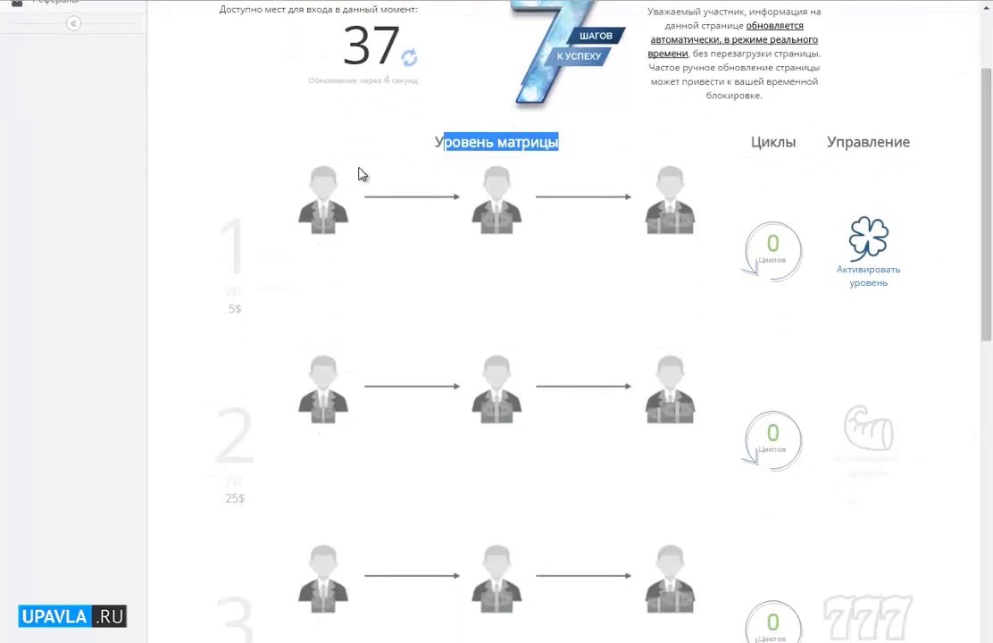
Highlight level 1's number, its entry price and the cycle counter in its row.
double_click(234, 239)
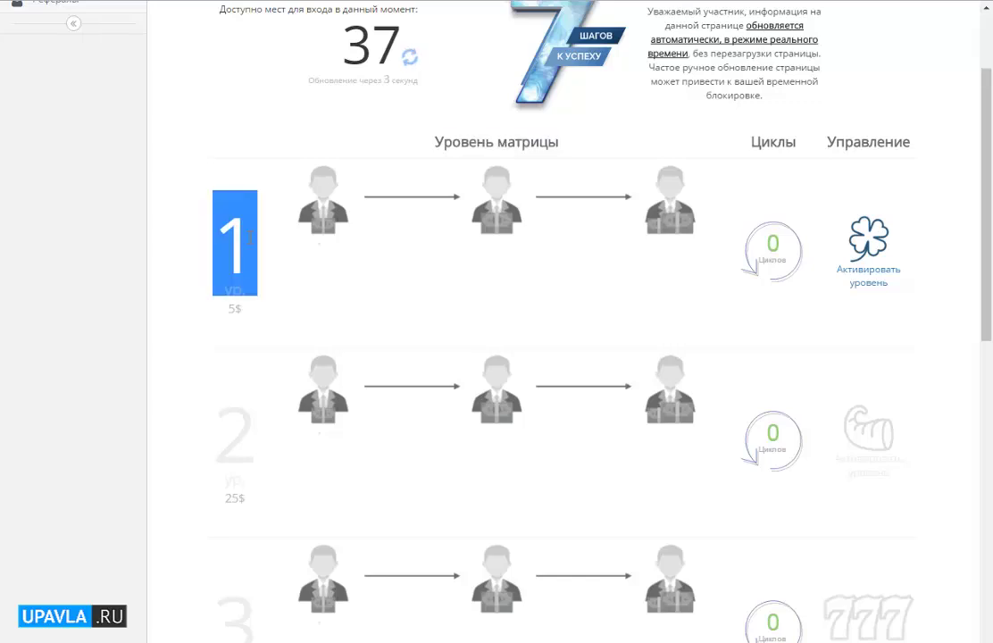
double_click(241, 310)
triple_click(239, 308)
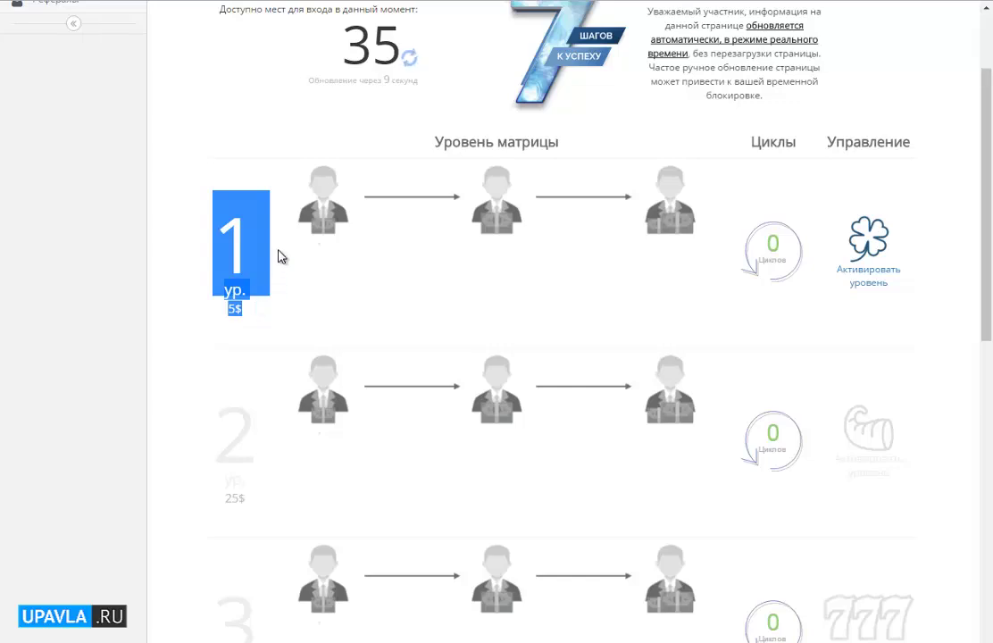
double_click(764, 260)
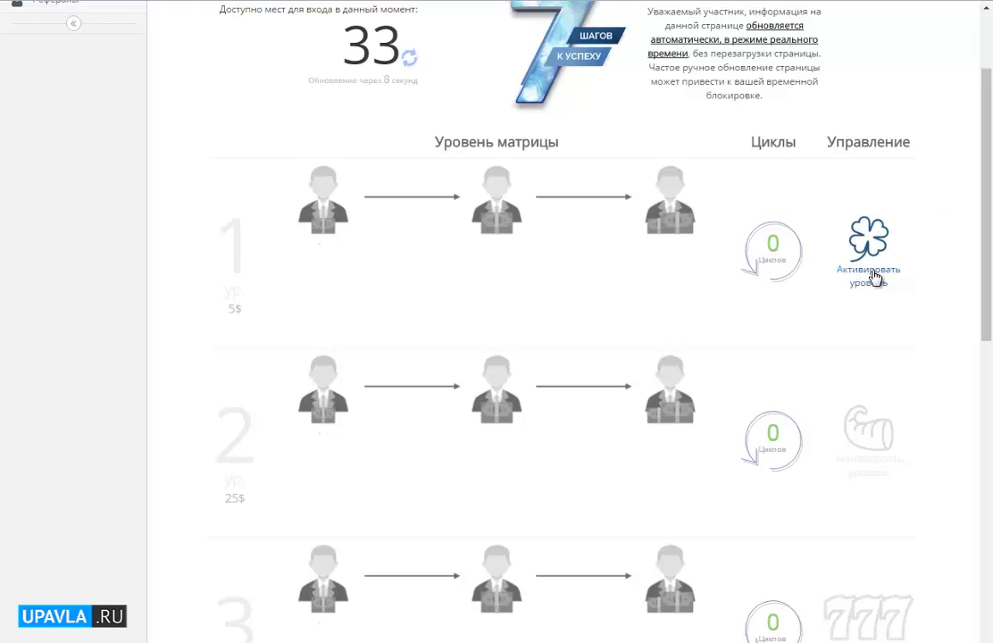
Activate matrix level 1 by solving the 40 - 15 robot check and paying 5.00 USD from the DC Money account.
left_click(875, 277)
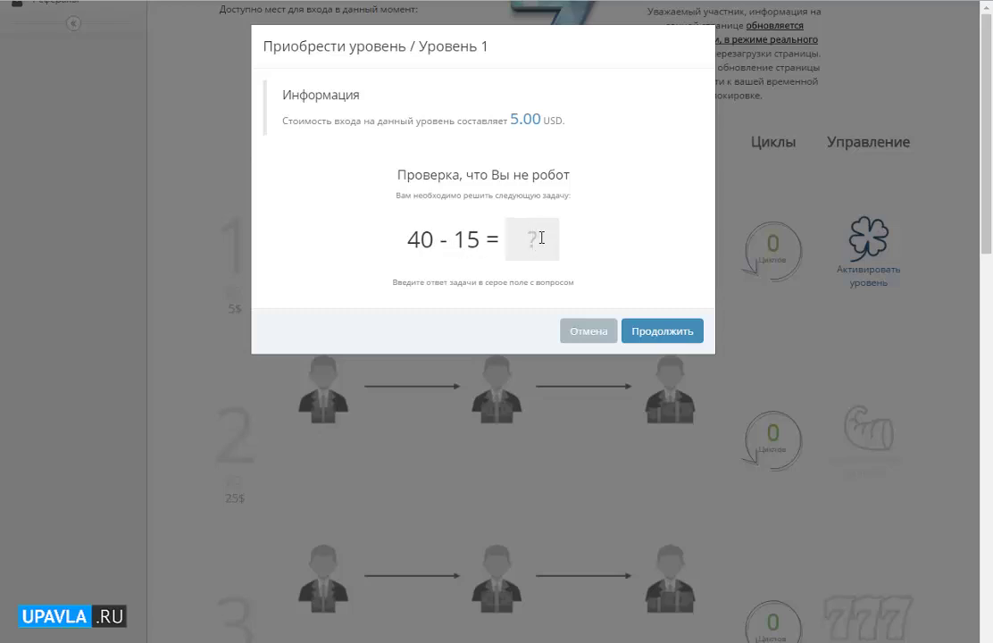
type("5")
left_click(654, 331)
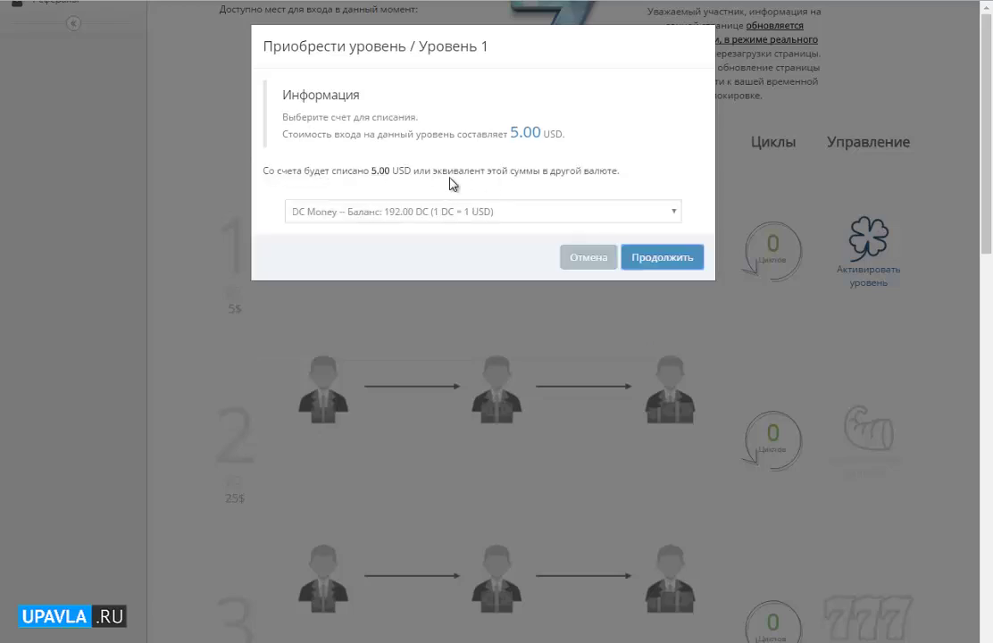
left_click(528, 218)
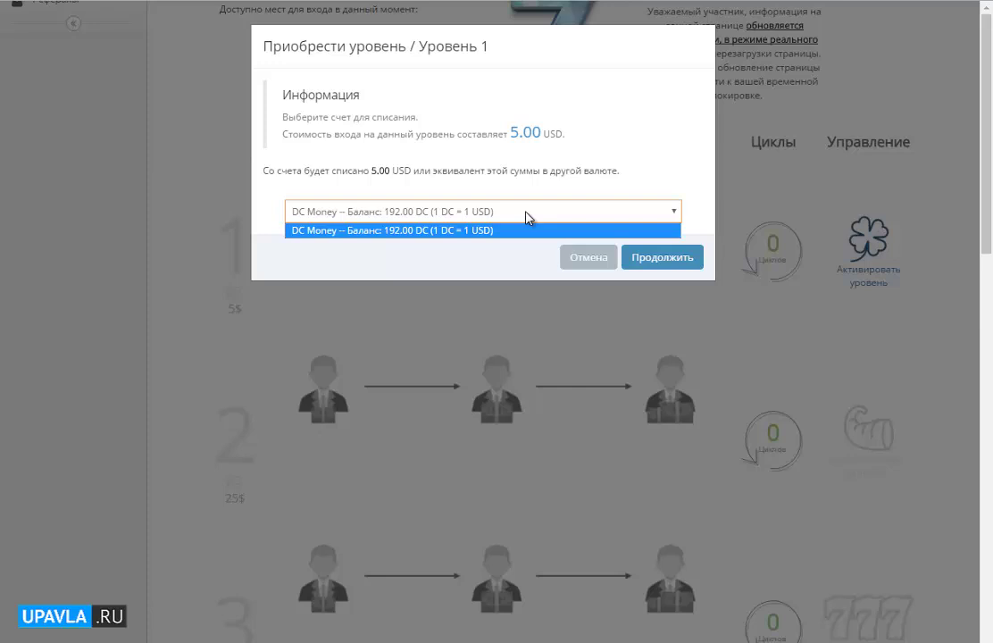
left_click(408, 232)
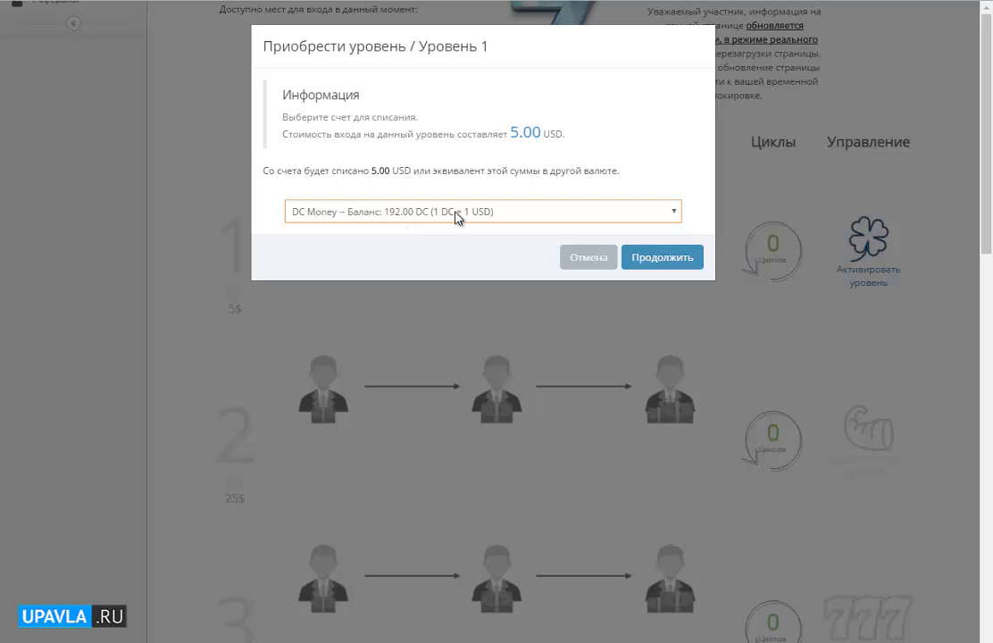
left_click(448, 218)
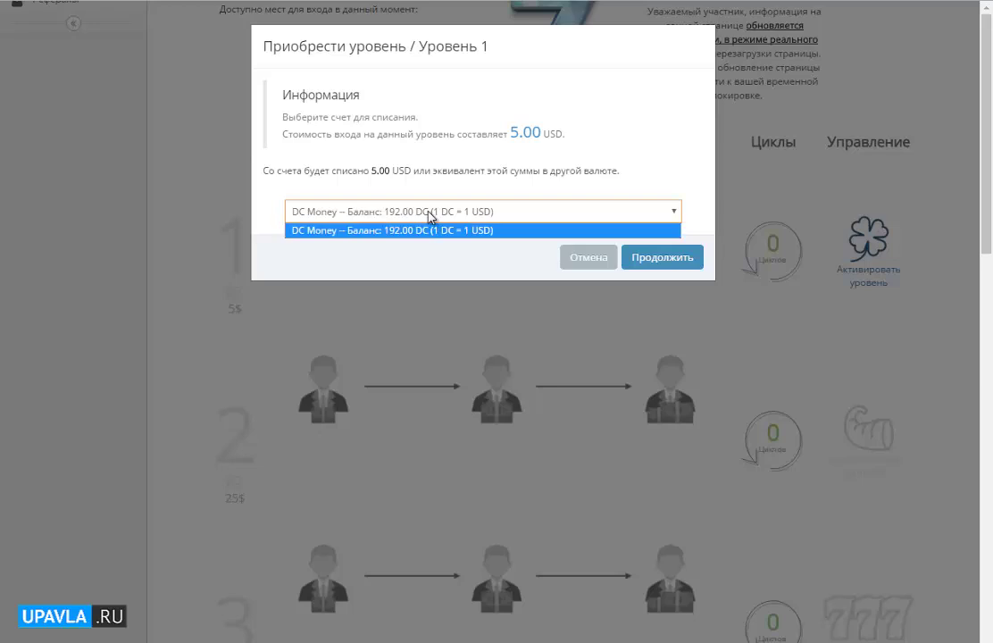
left_click(402, 217)
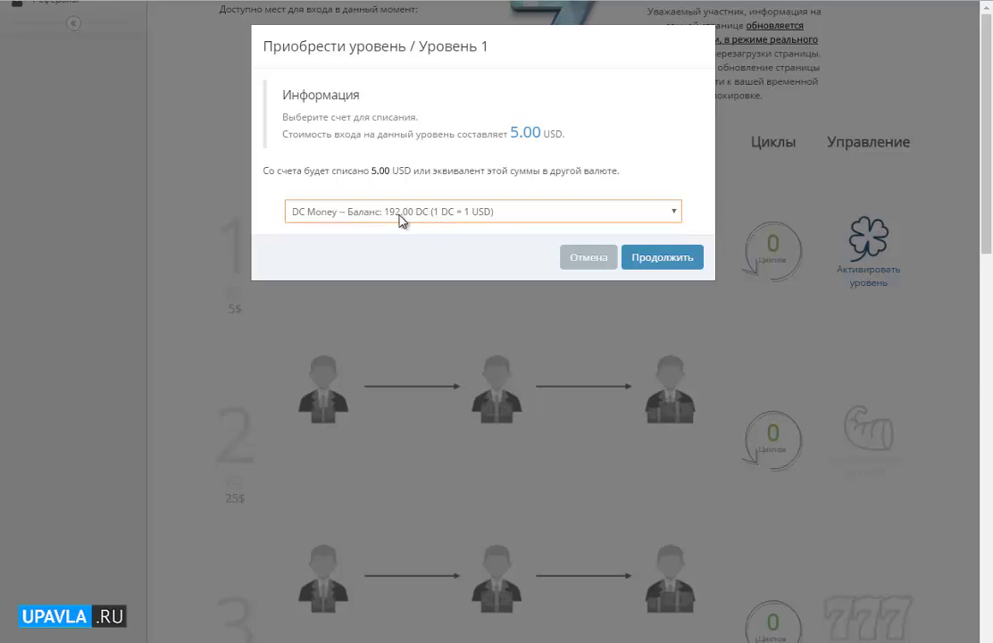
left_click(668, 260)
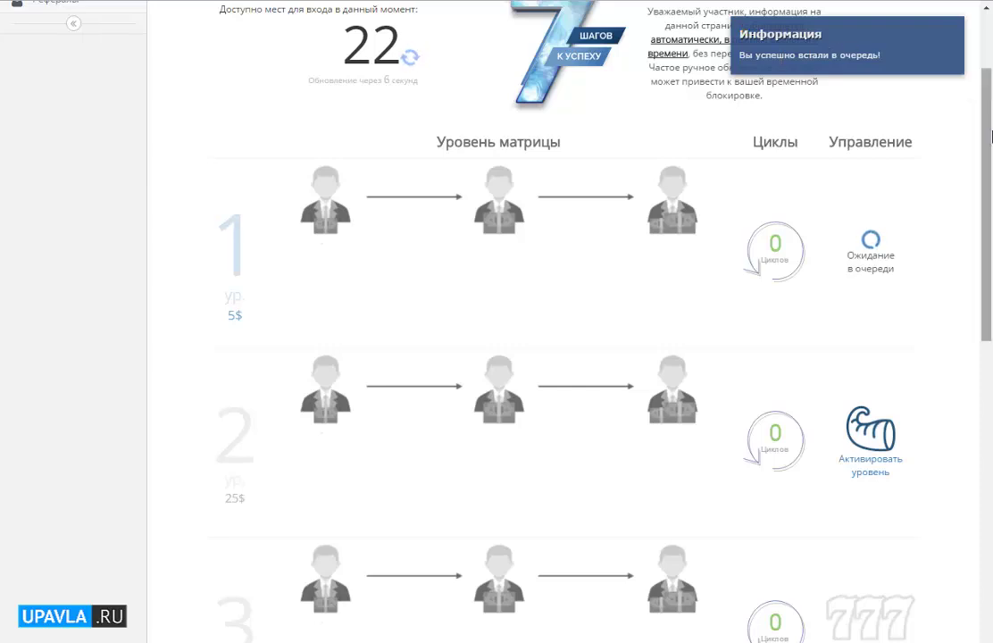
Look over the status page and point out the level 1 number and price in the matrix.
scroll(875, 282, "up", 1)
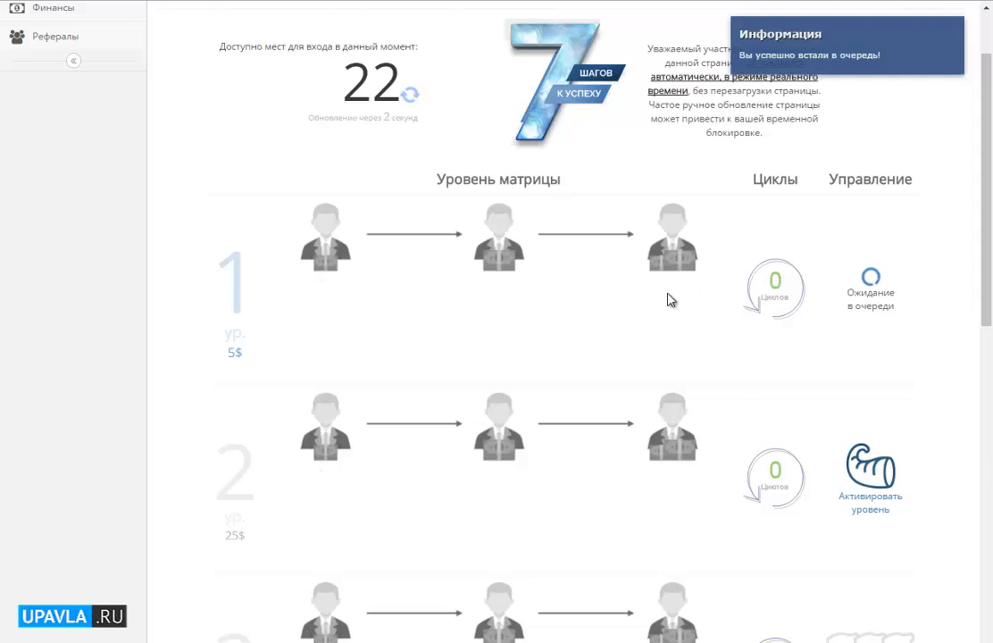
scroll(800, 270, "down", 2)
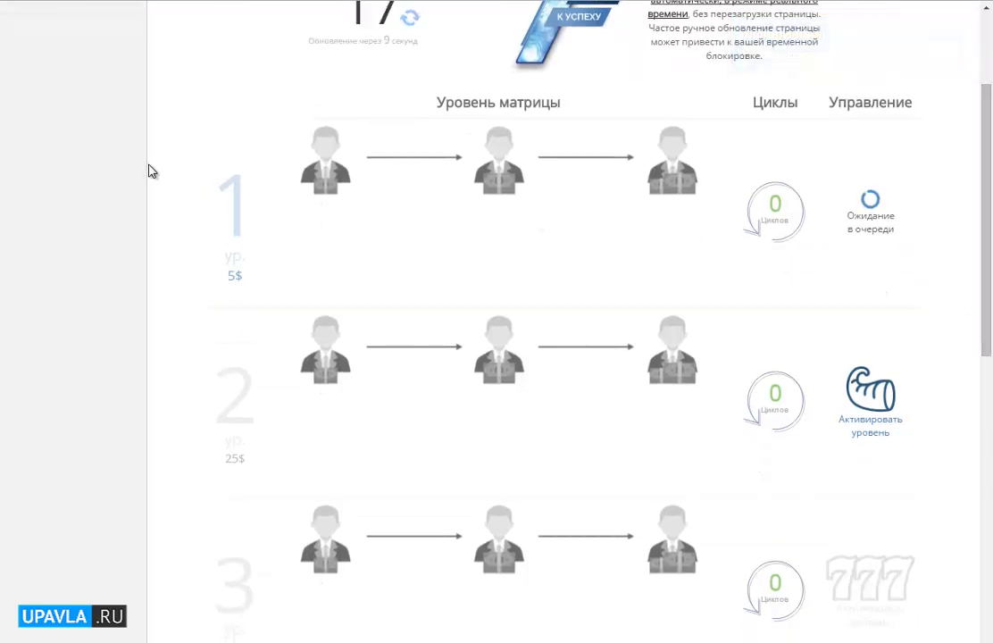
left_click_drag(188, 189, 253, 273)
left_click(253, 272)
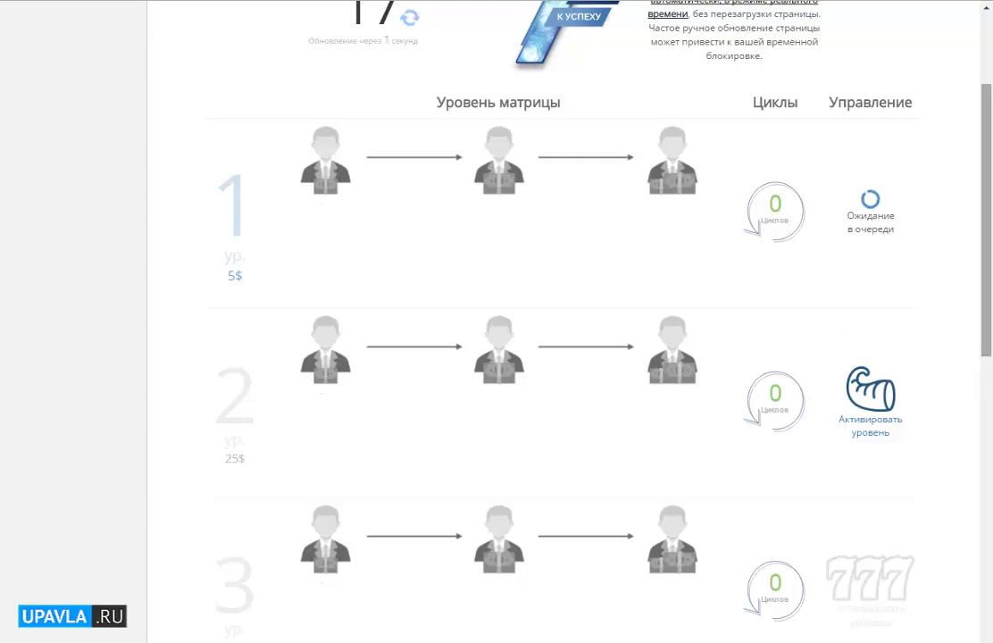
Activate matrix level 2 by answering the robot check with 39 and paying 25.00 USD from the DC Money account.
scroll(667, 318, "down", 3)
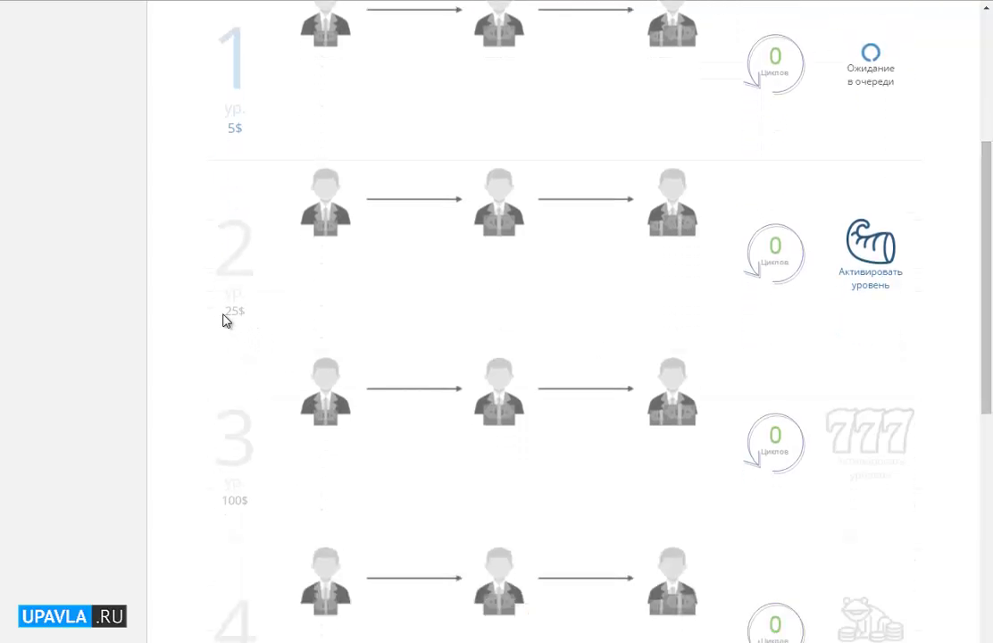
left_click_drag(225, 320, 244, 311)
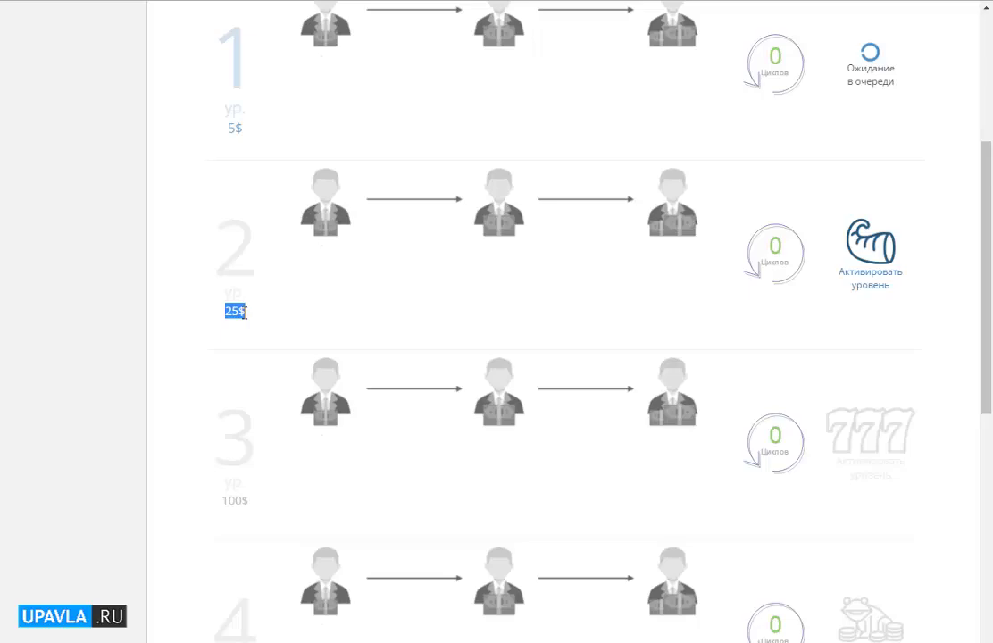
left_click(874, 279)
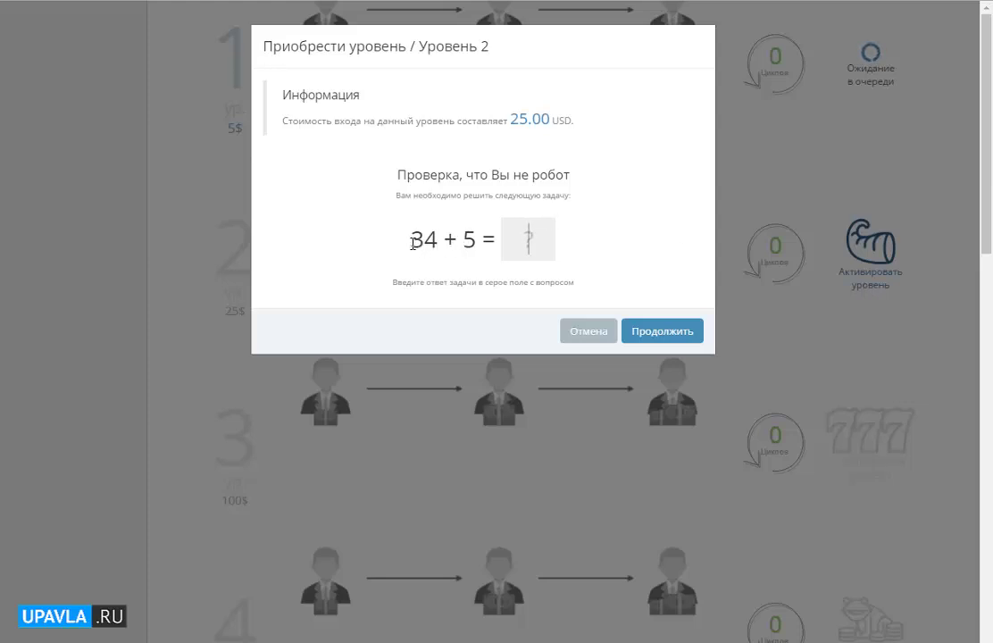
left_click(538, 244)
type("39")
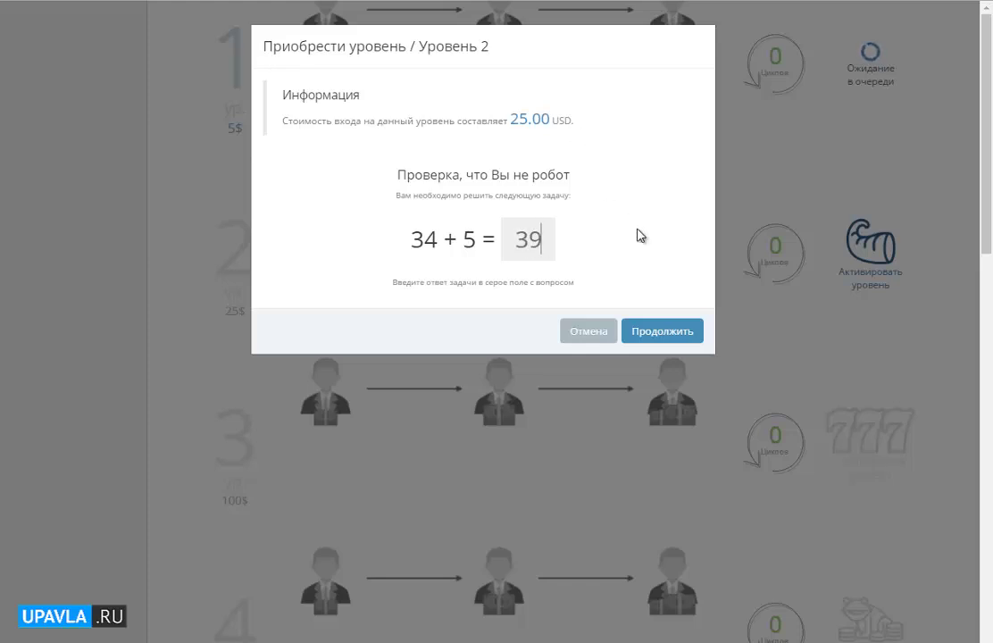
left_click(656, 335)
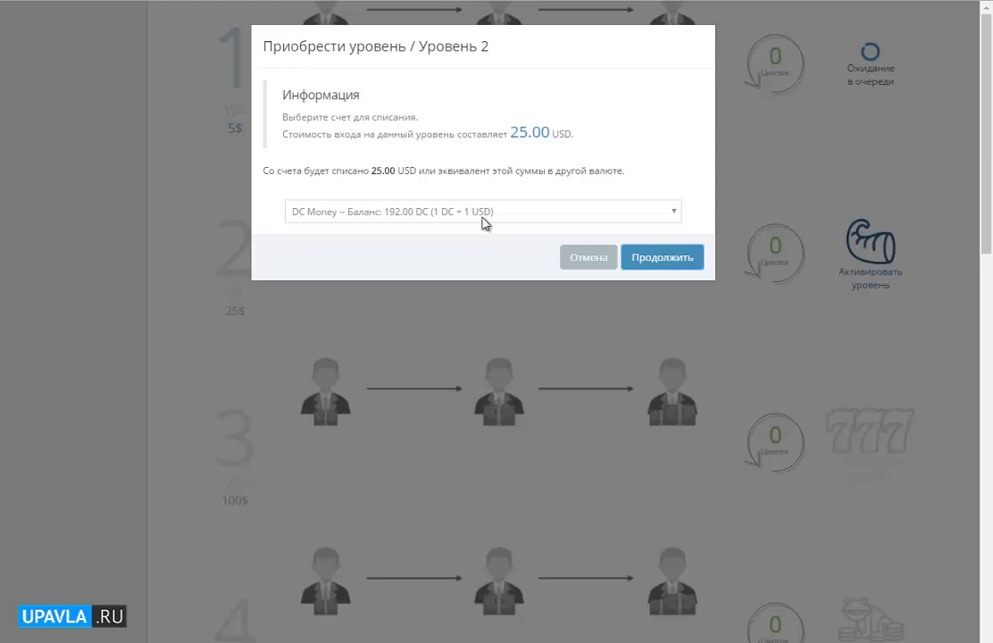
left_click(480, 213)
left_click(480, 225)
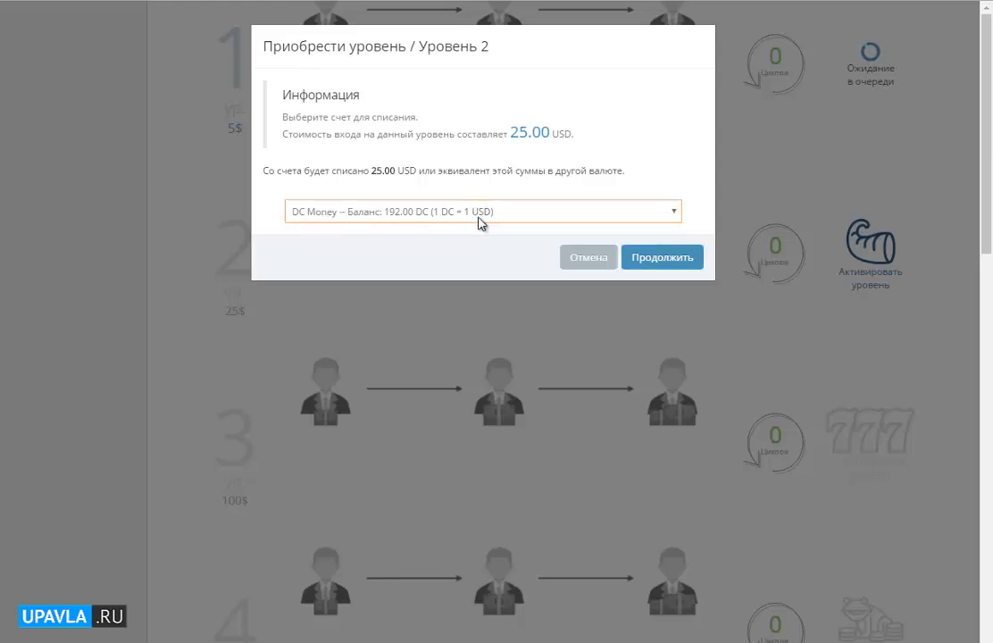
left_click(681, 266)
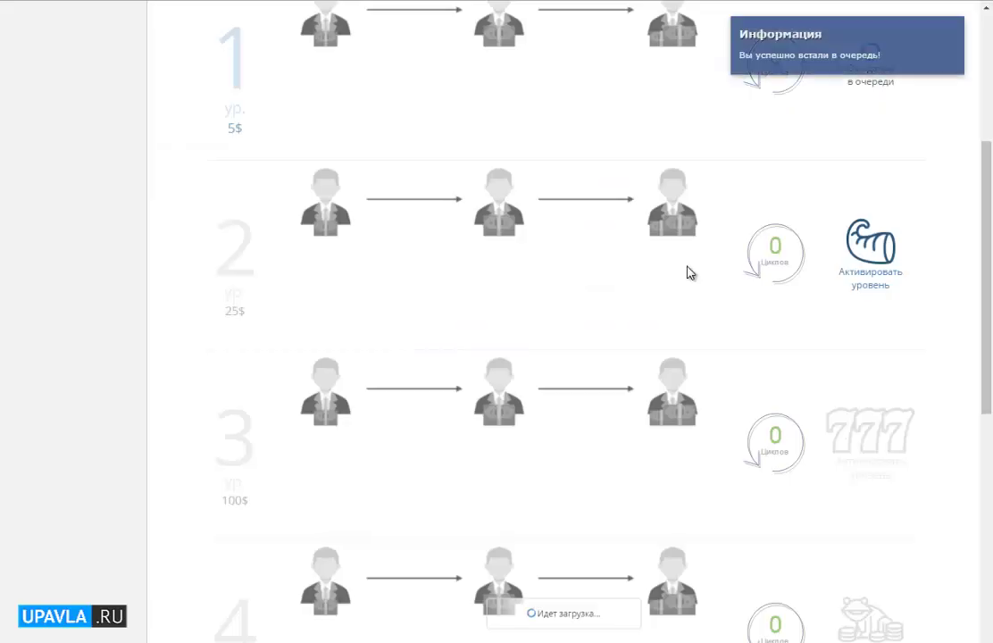
Try to activate matrix level 3, answering the robot check with 49 and paying 100.00 USD from the DC Money account.
scroll(691, 272, "up", 2)
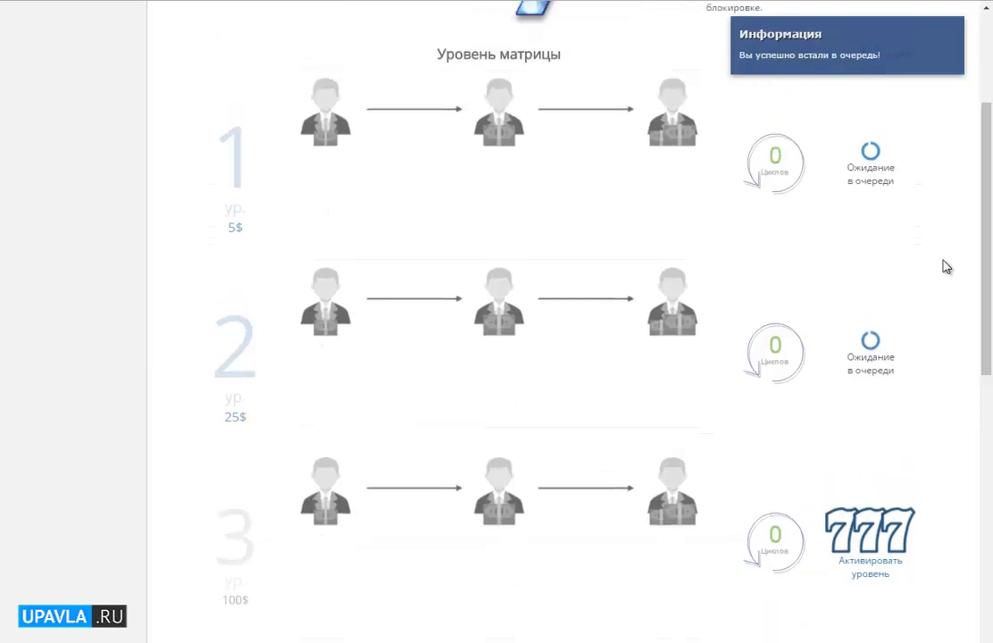
scroll(500, 322, "down", 1)
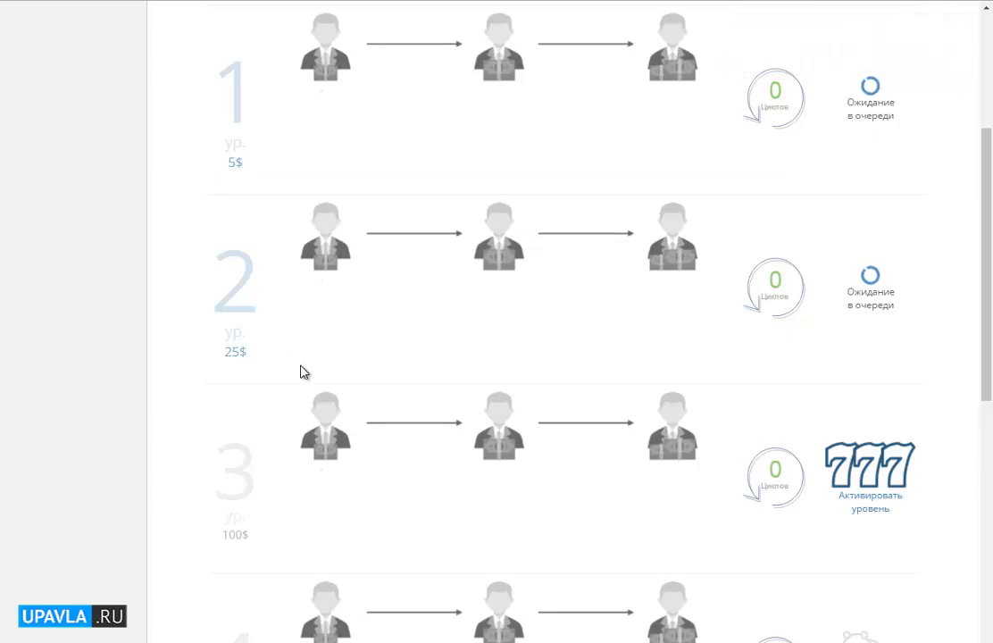
left_click_drag(991, 261, 991, 320)
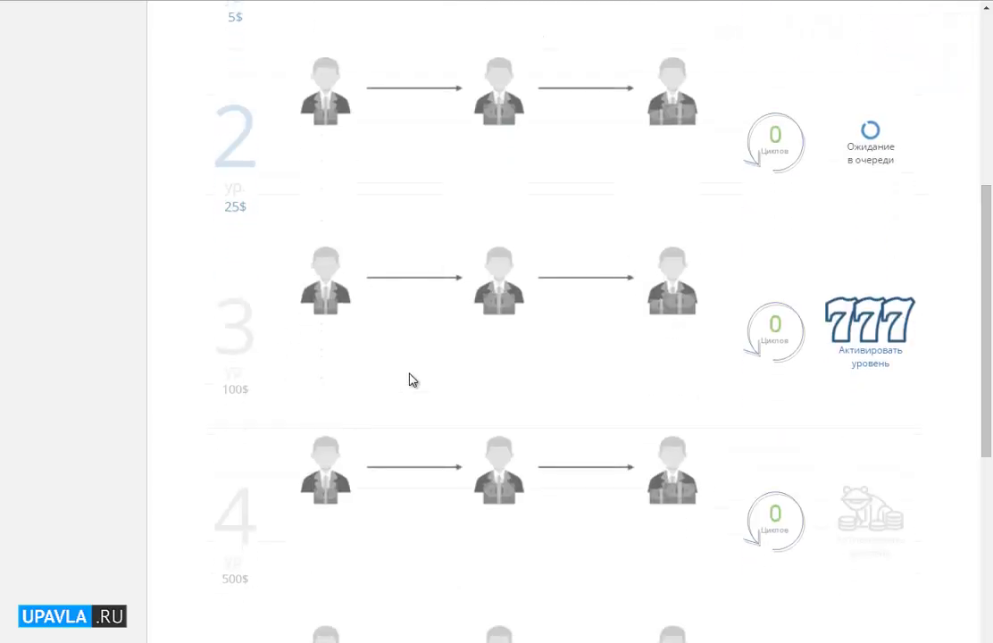
left_click(870, 360)
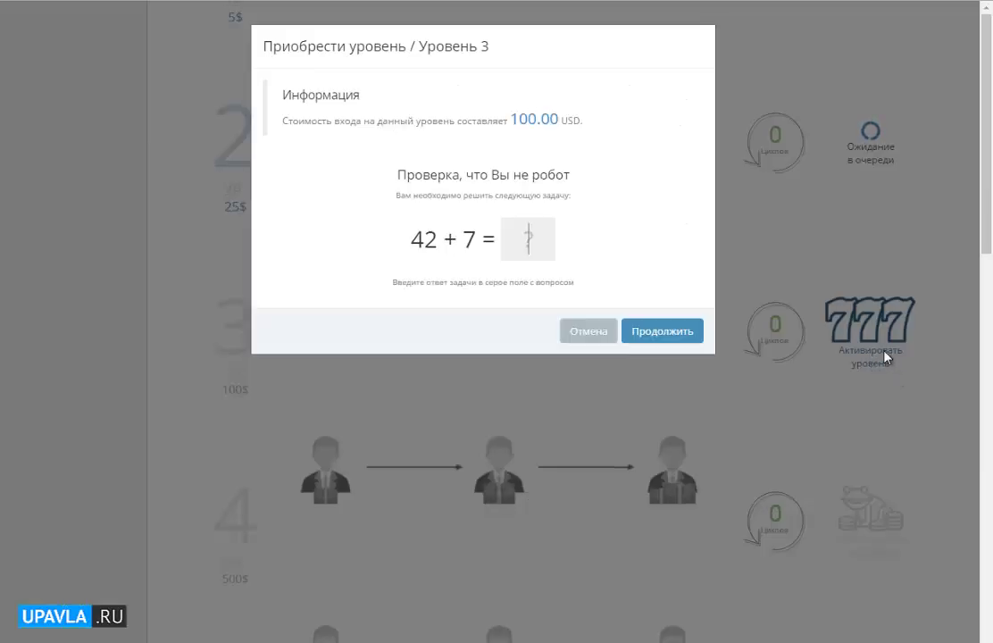
left_click(528, 238)
type("49")
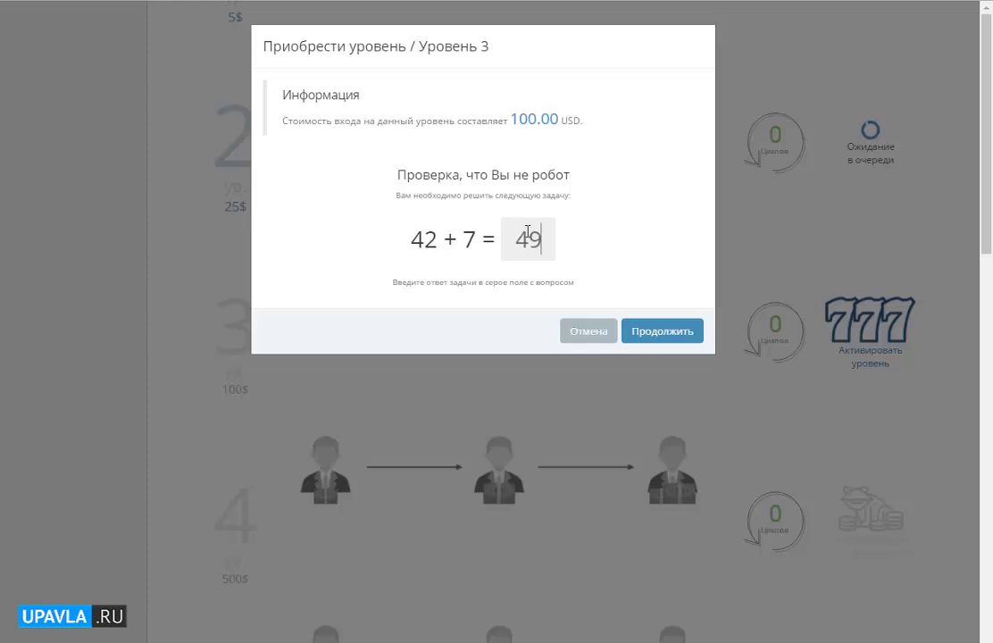
left_click(658, 331)
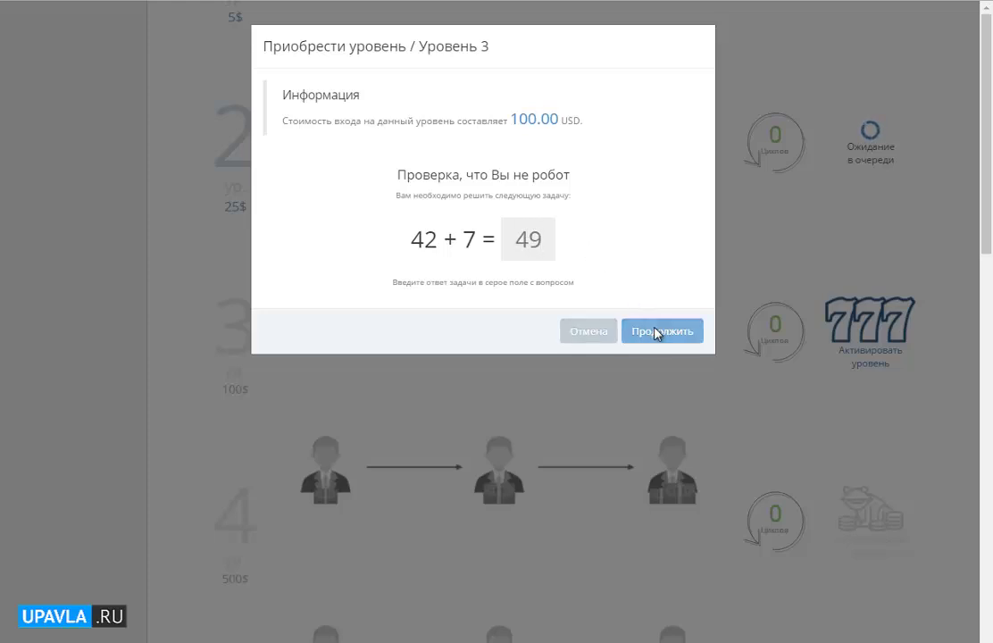
left_click(525, 213)
left_click(536, 224)
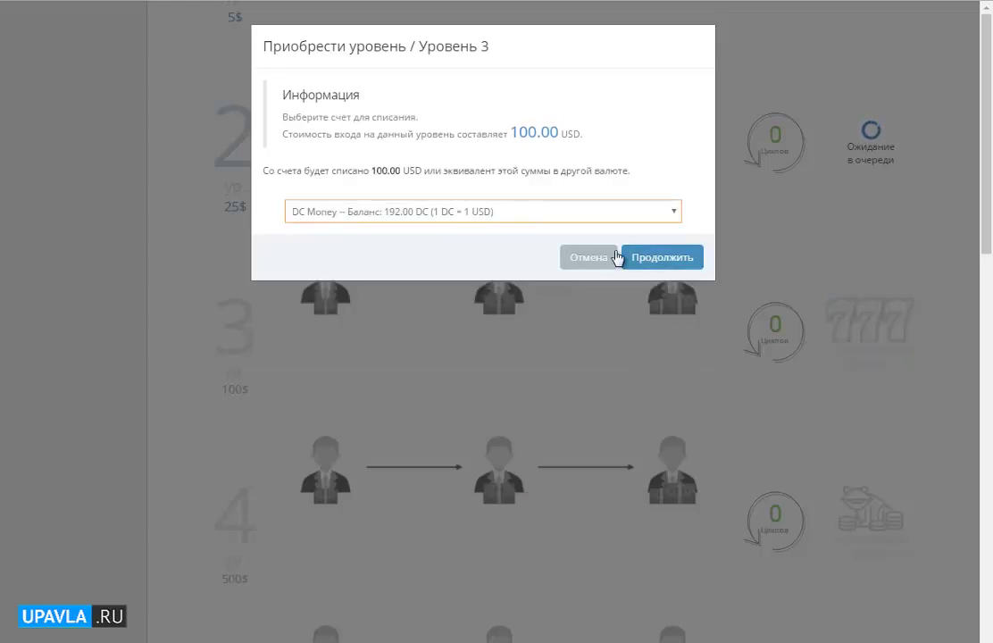
left_click(626, 261)
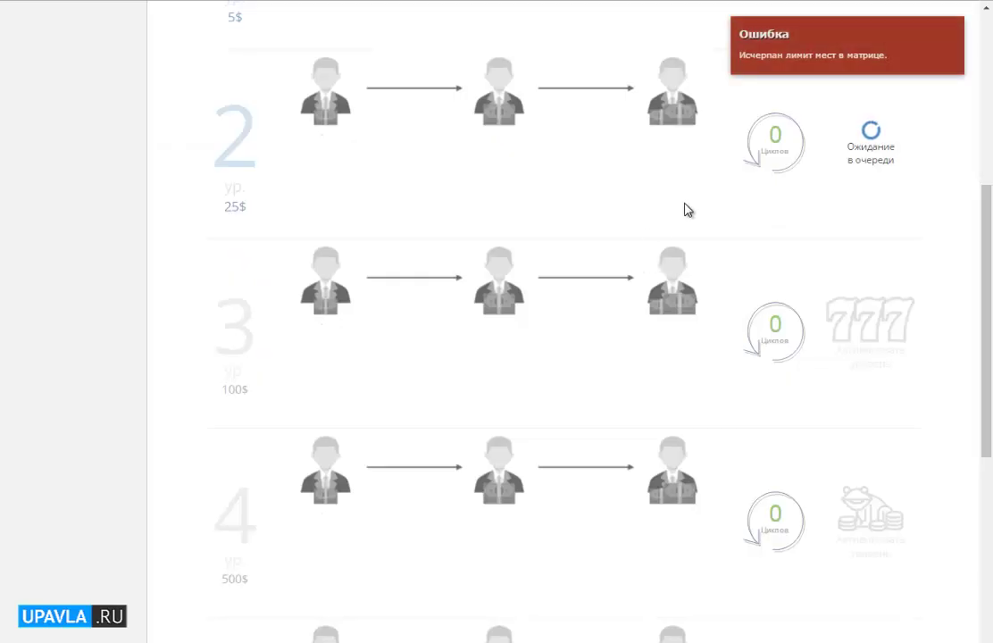
Check the queued levels on the Мой статус page and highlight the matrix status text above them.
mouse_move(800, 60)
scroll(838, 86, "up", 5)
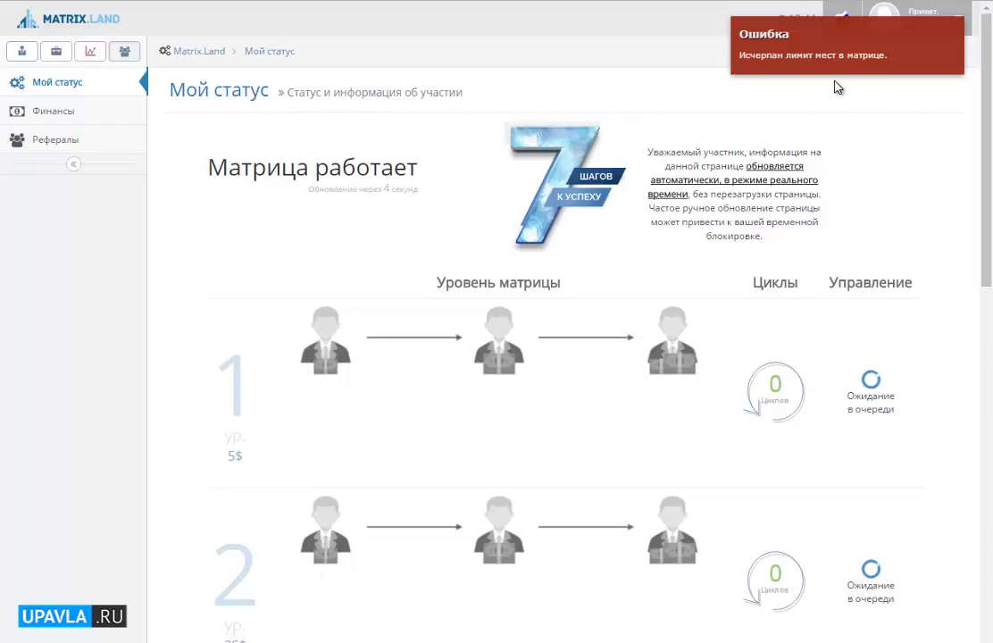
scroll(797, 272, "down", 3)
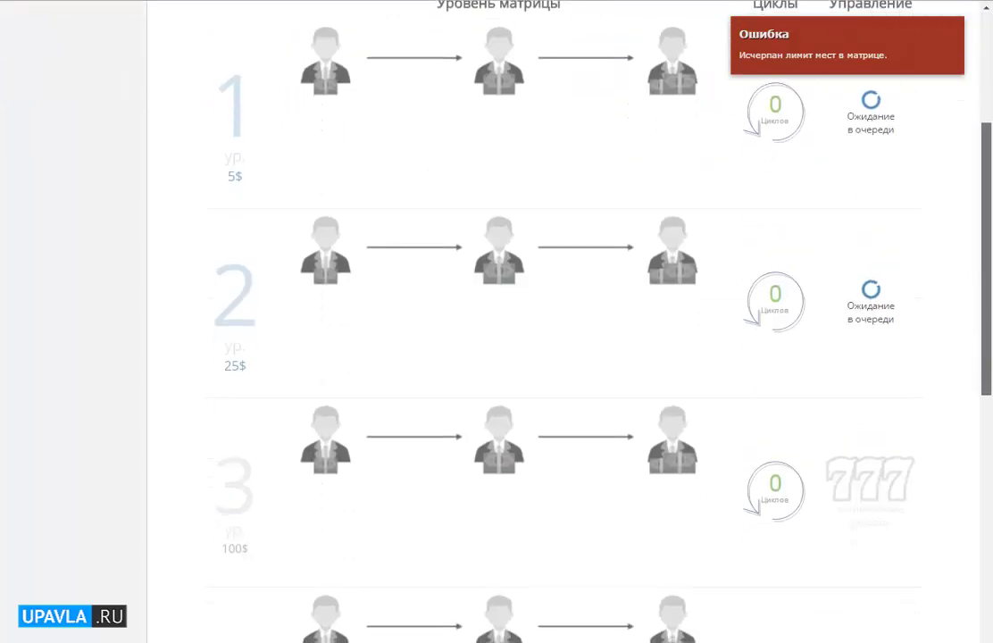
scroll(496, 322, "up", 3)
left_click_drag(205, 167, 437, 173)
left_click(434, 173)
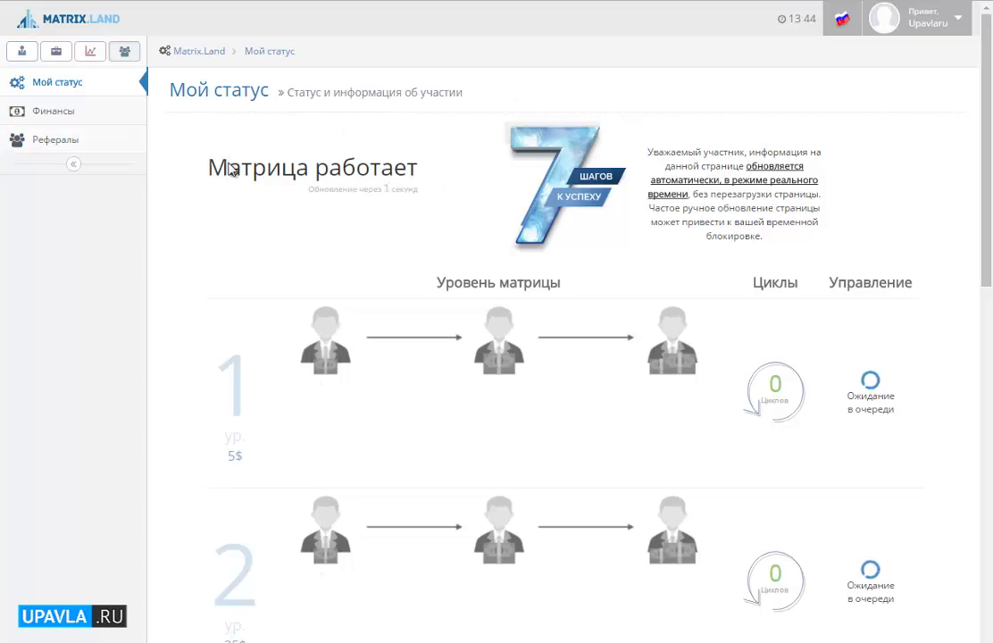
left_click_drag(208, 174, 423, 173)
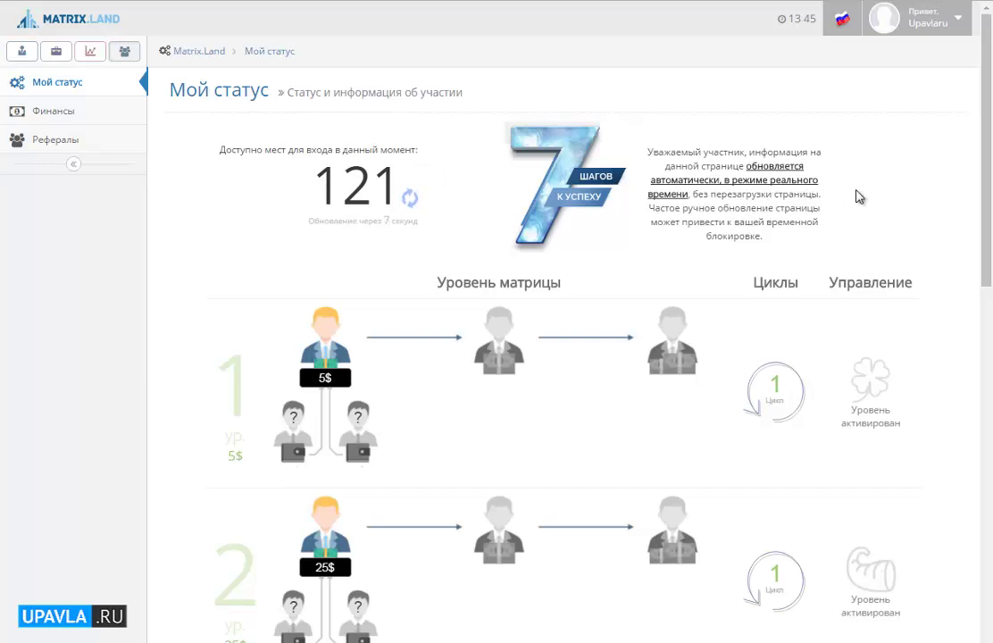
Activate matrix level 3 by answering the robot check with 24 and paying 100.00 USD from the DC Money account.
left_click_drag(987, 192, 989, 322)
scroll(940, 357, "down", 2)
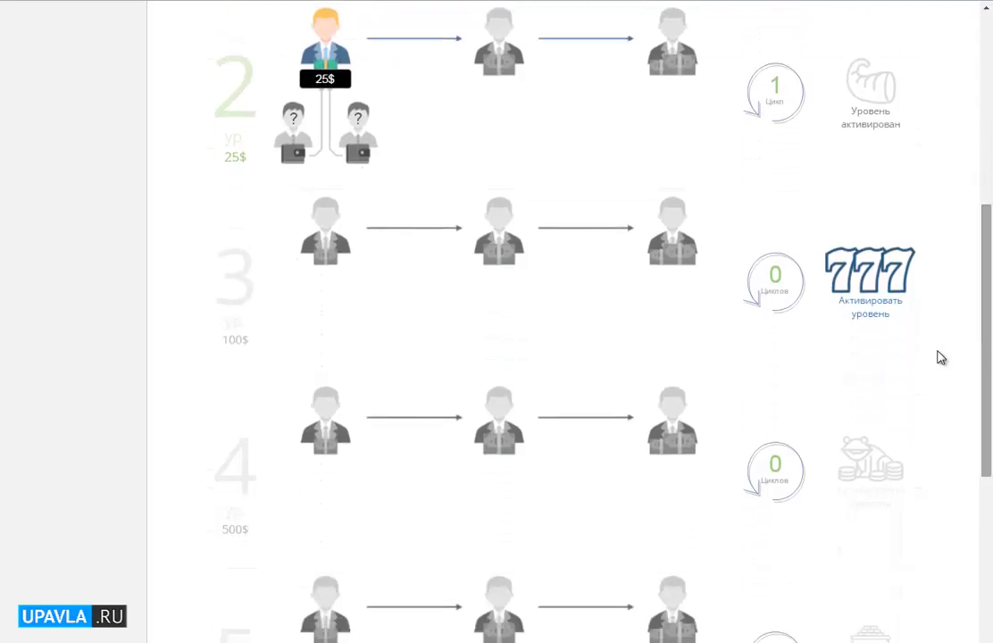
left_click(877, 314)
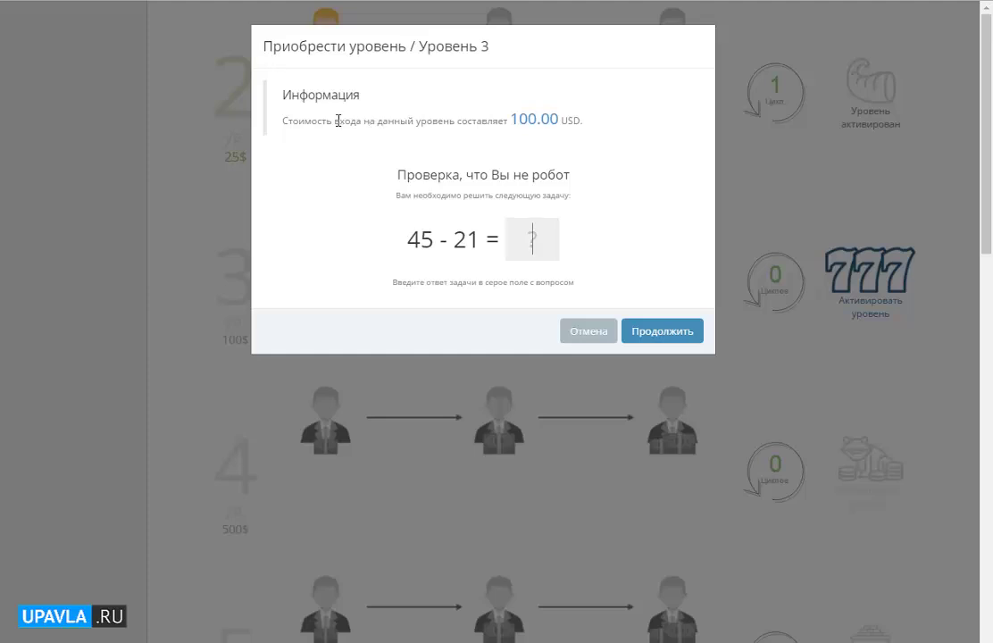
left_click_drag(337, 121, 587, 130)
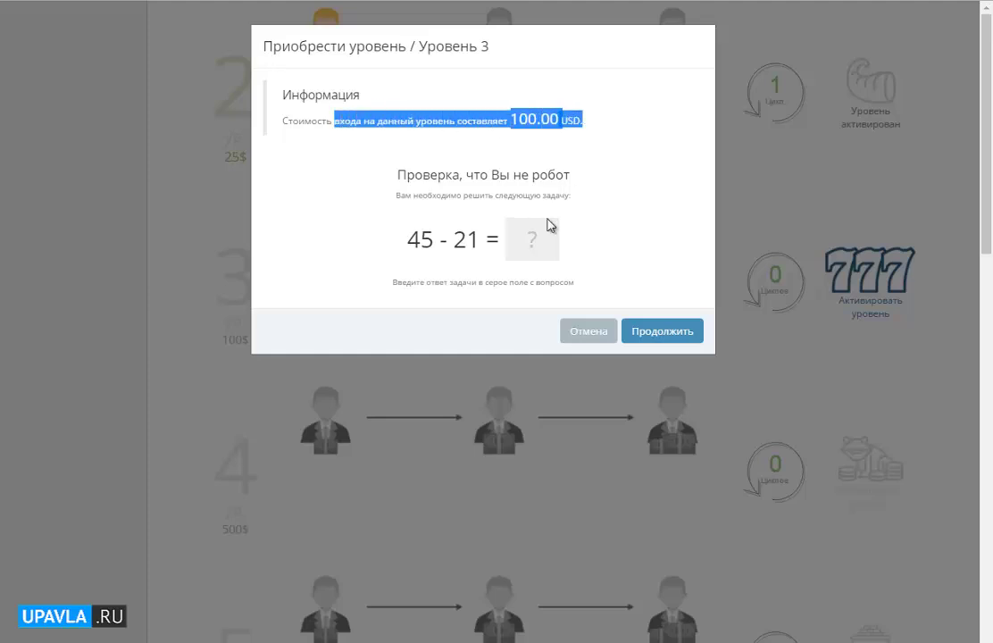
left_click(548, 246)
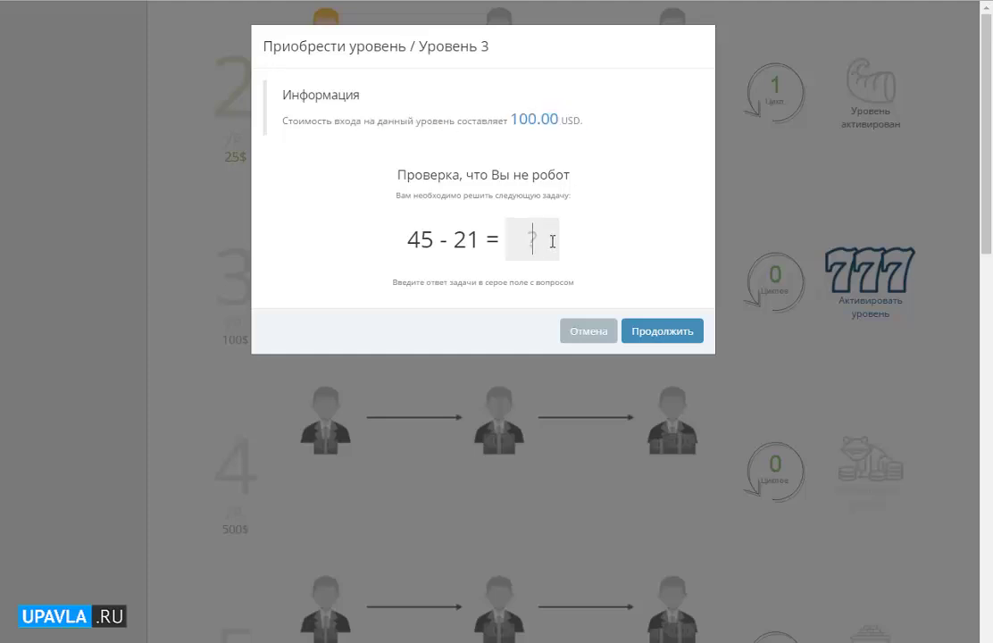
type("24")
left_click(650, 334)
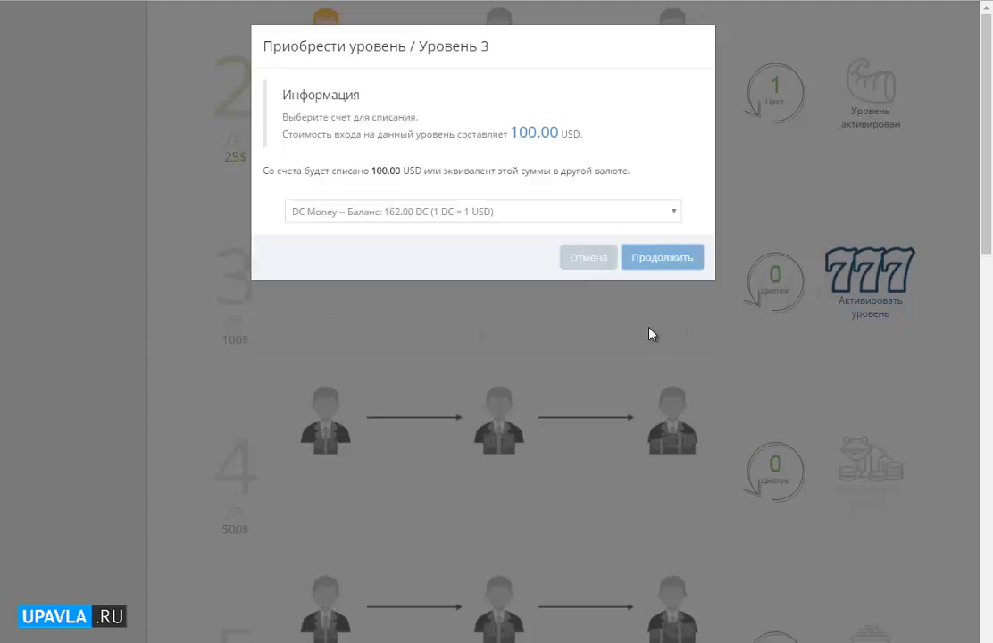
left_click(371, 220)
left_click(411, 218)
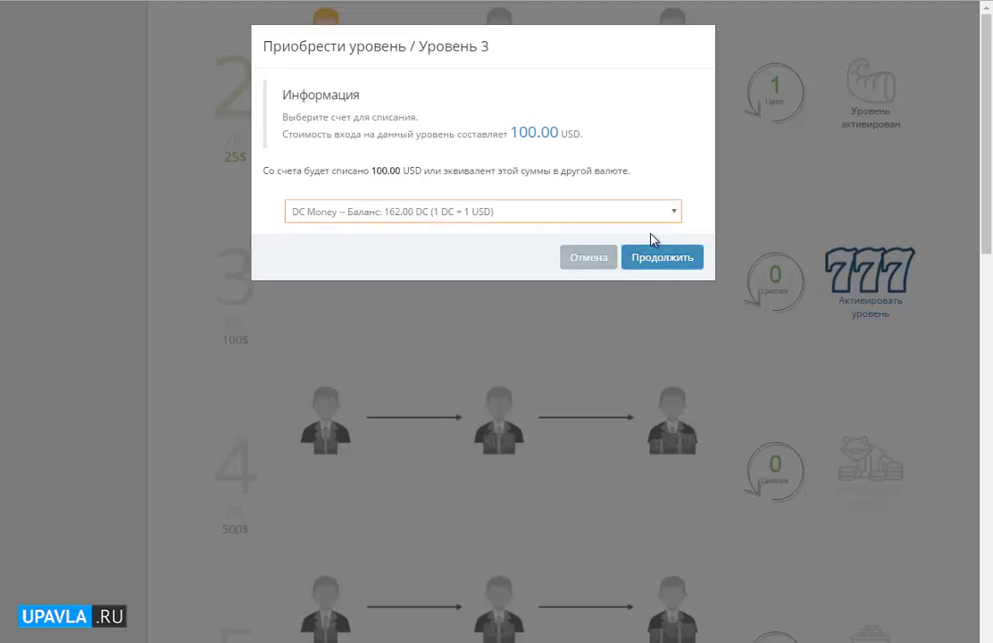
left_click(666, 259)
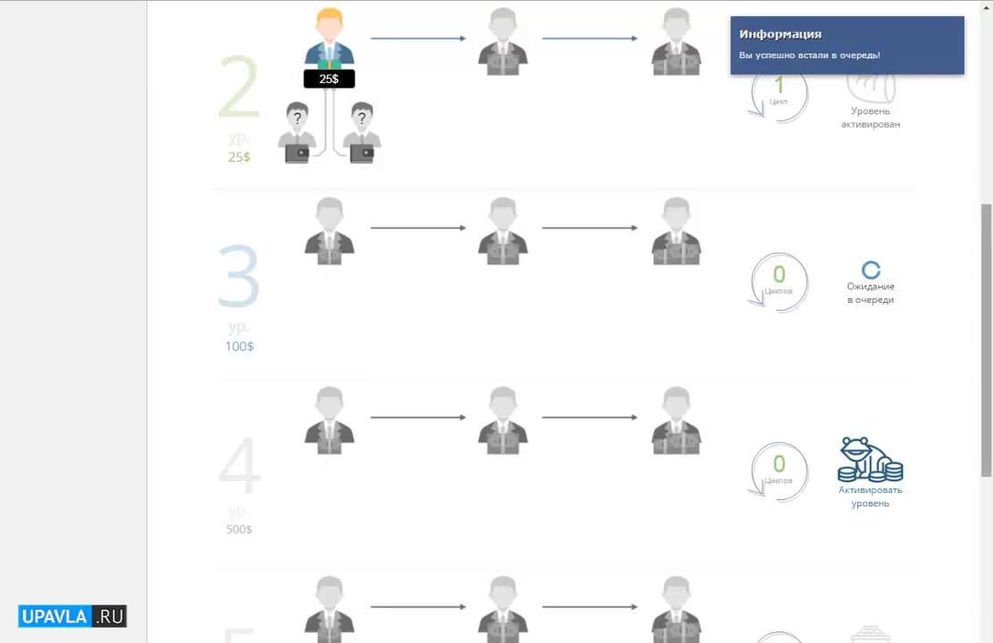
Look over the matrix level rows on the Мой статус page to check the status of levels 1 to 3.
scroll(384, 352, "down", 2)
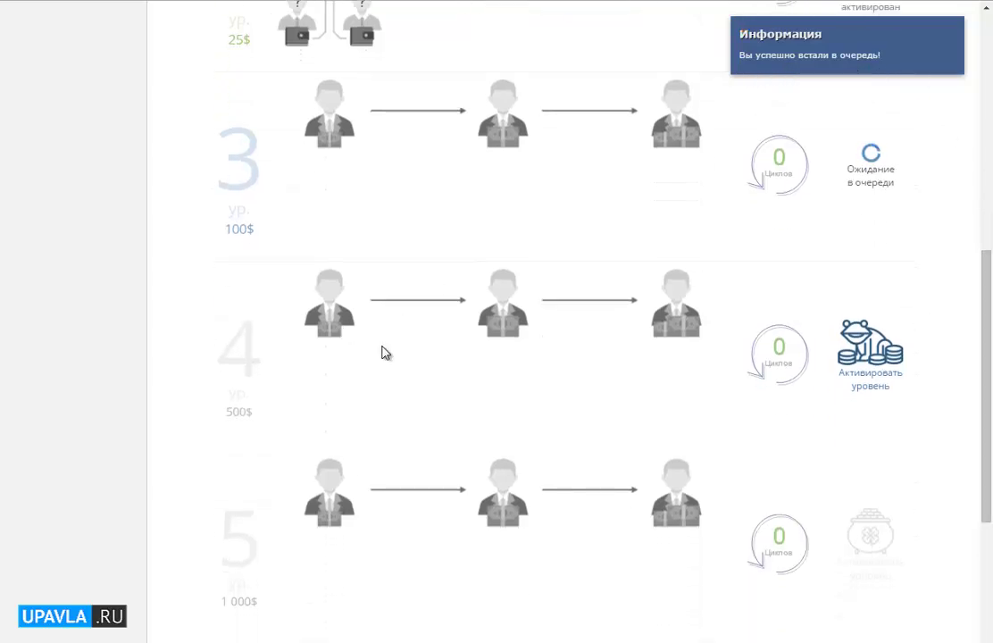
scroll(986, 246, "up", 5)
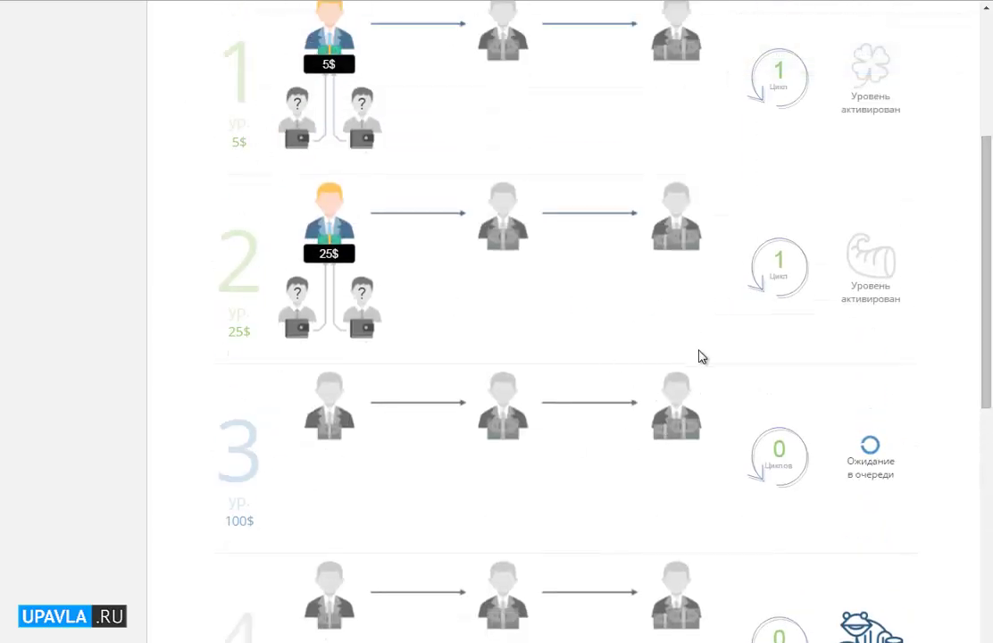
scroll(767, 261, "up", 1)
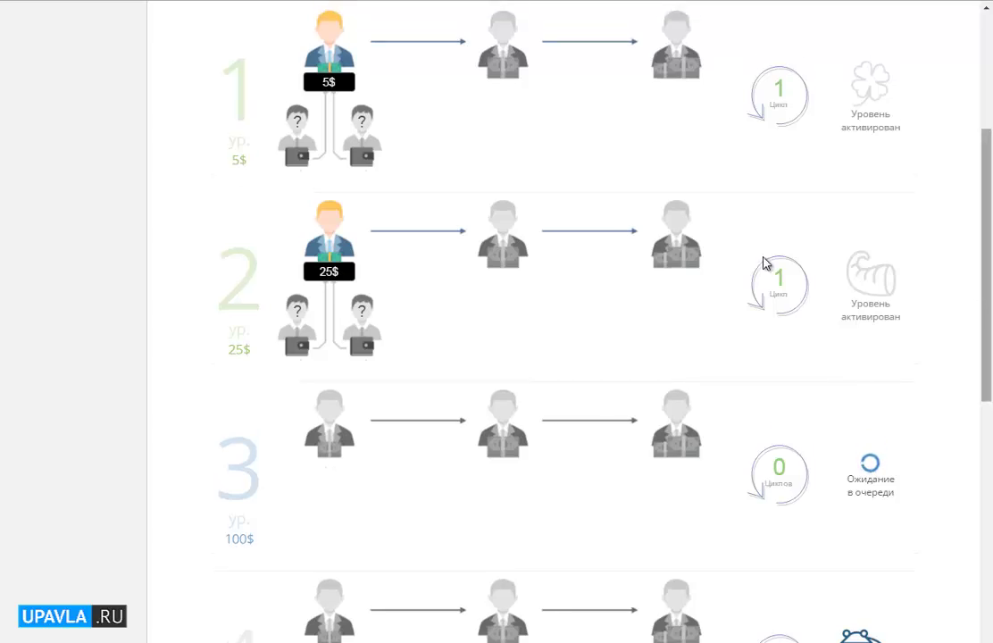